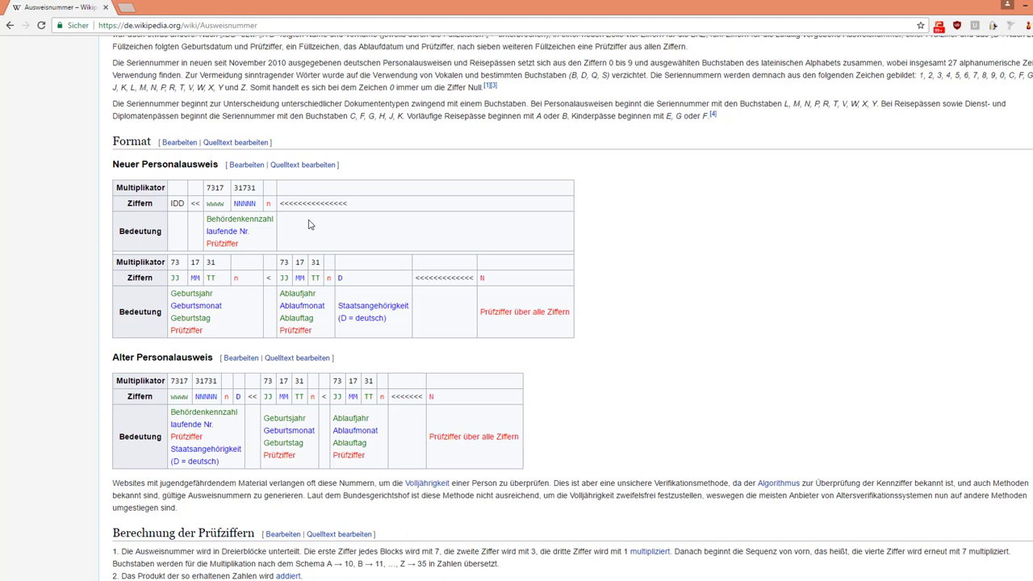
- Examine the digit row of the new identity card format: IDD prefix, fillers, authority code, serial number and check digit
drag(171, 203, 350, 204)
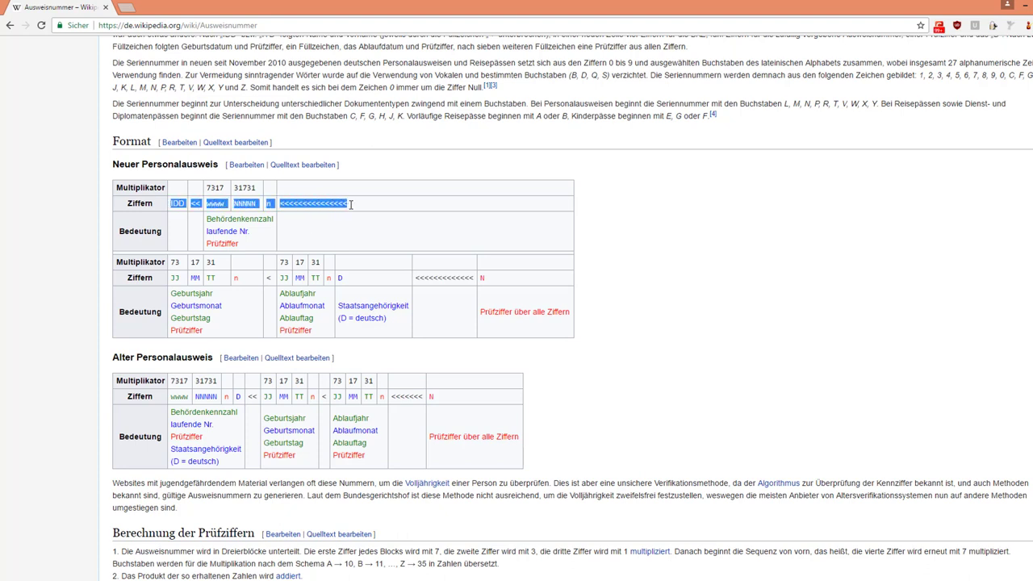
click(337, 203)
double_click(181, 205)
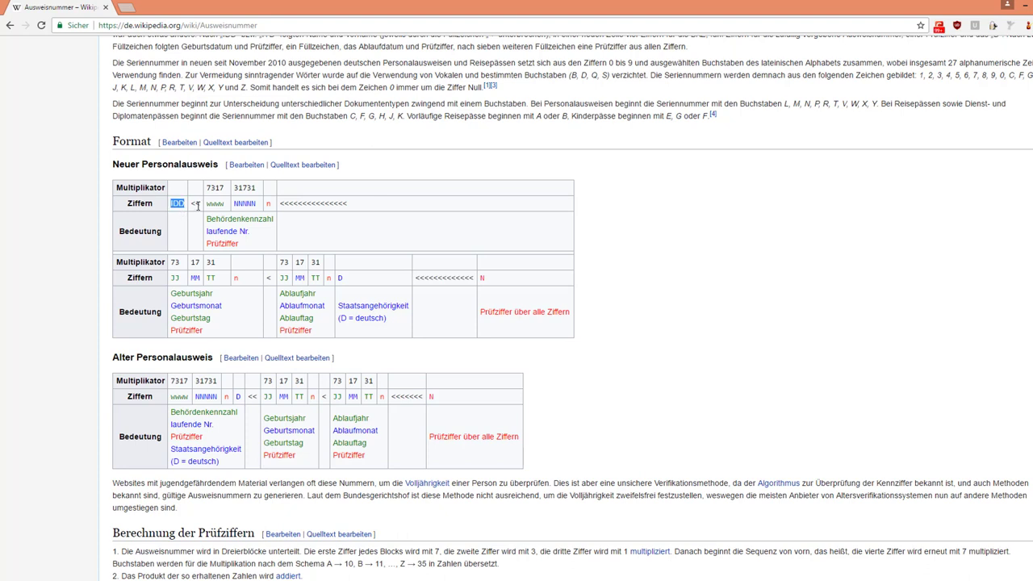
drag(196, 206, 198, 223)
drag(221, 204, 208, 203)
double_click(223, 222)
click(240, 205)
double_click(240, 205)
double_click(270, 203)
click(300, 204)
- Open the enlarged article image comparing the number locations on the new and old German identity cards
scroll(657, 265, up, 6)
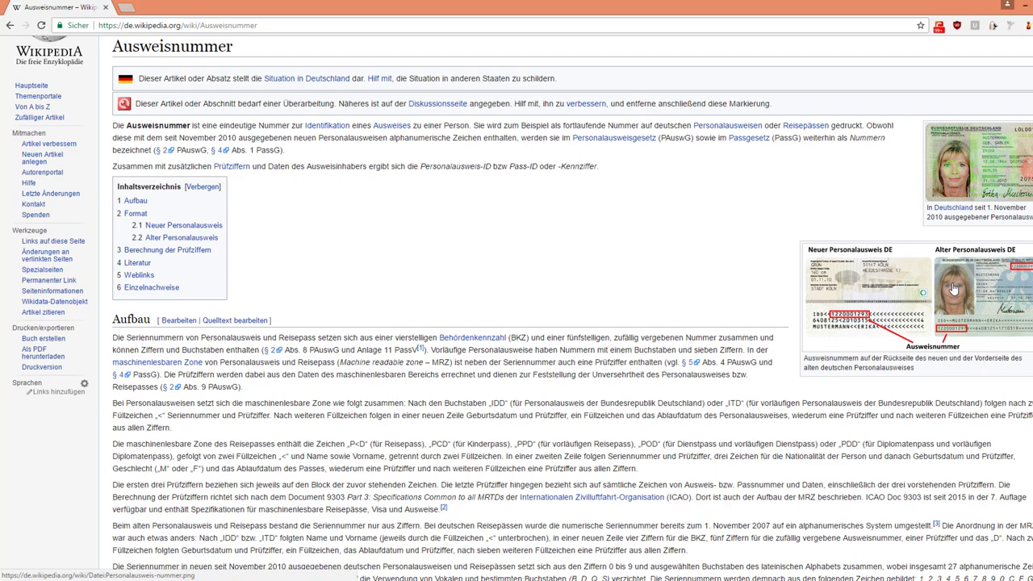
click(953, 288)
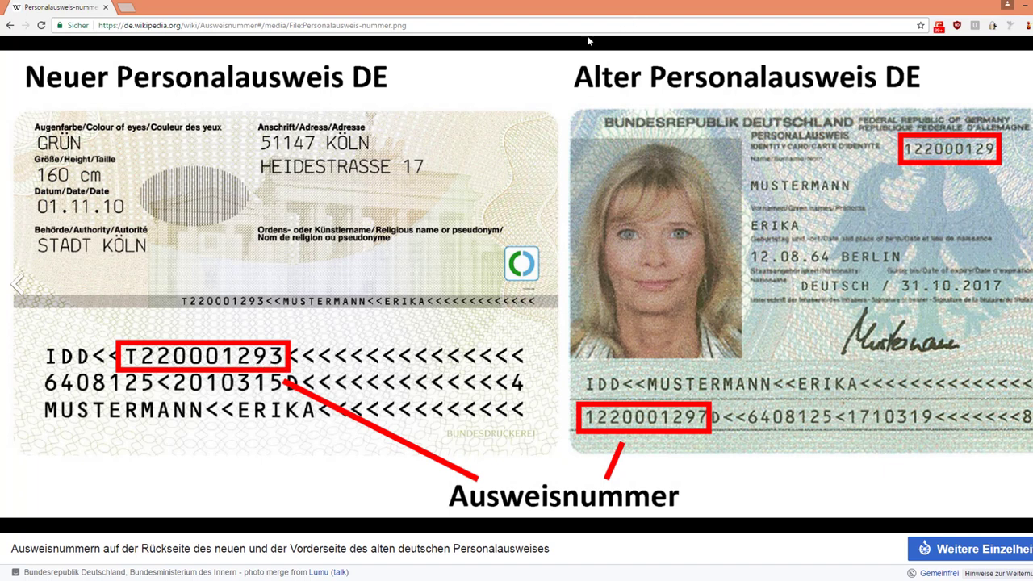
- Switch to the Excel workbook and examine the split identity card number in A2:J2, including its serial block and check digit
key(alt+Tab)
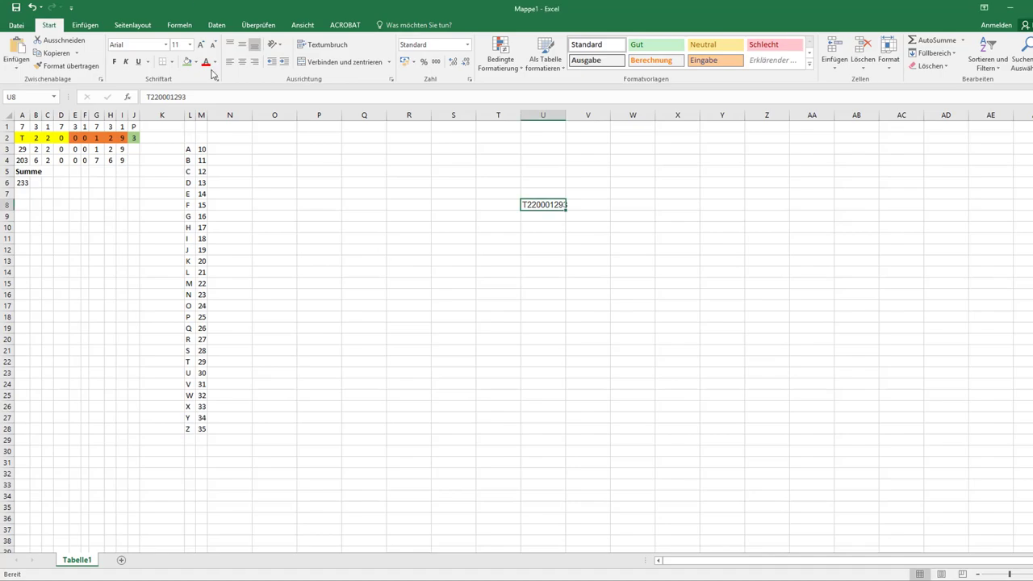
drag(22, 137, 134, 137)
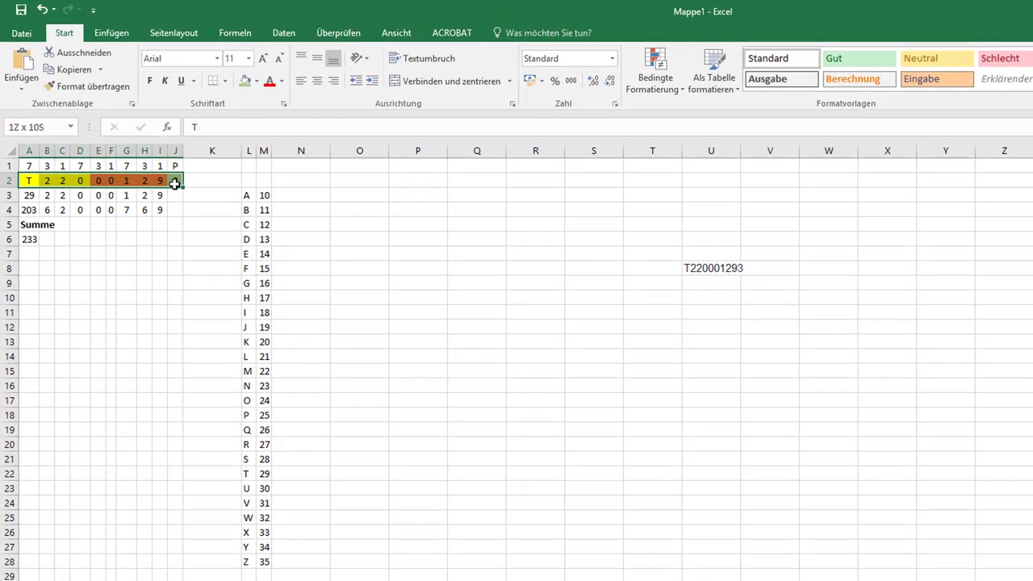
drag(174, 184, 174, 184)
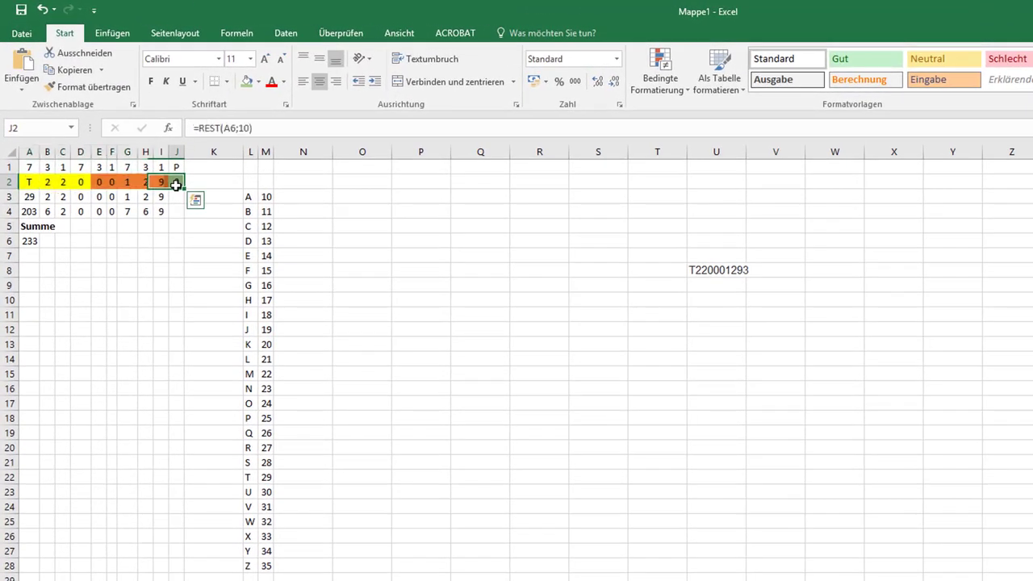
drag(29, 180, 172, 181)
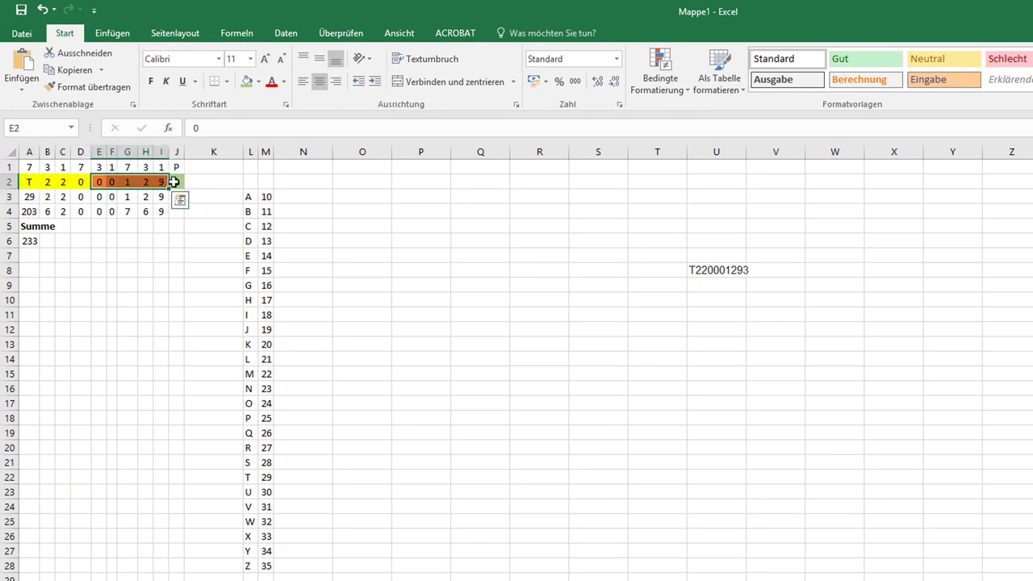
click(176, 181)
- Move the full sample identity card number from cell U8 to cell A10
click(716, 270)
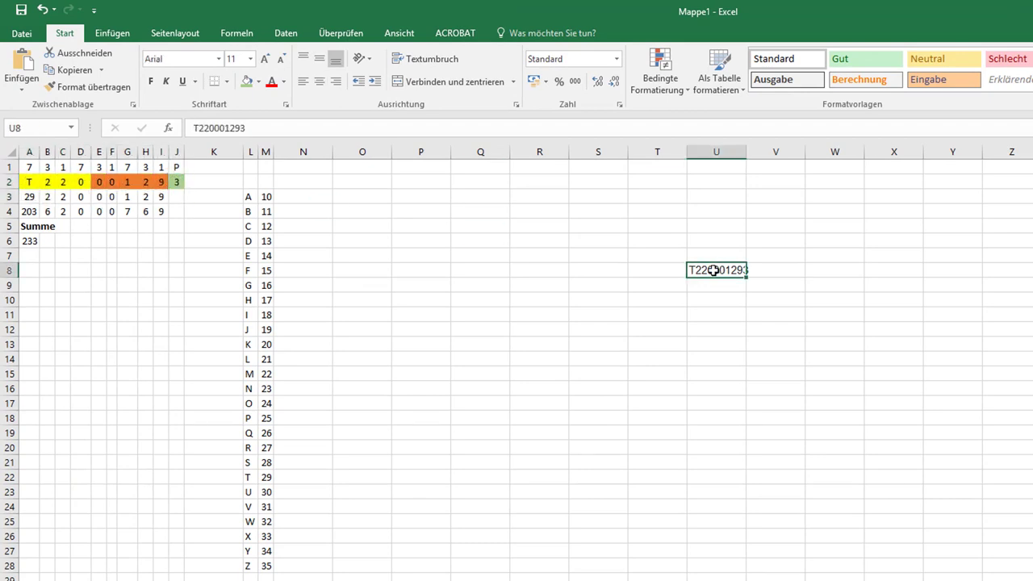
key(ctrl+c)
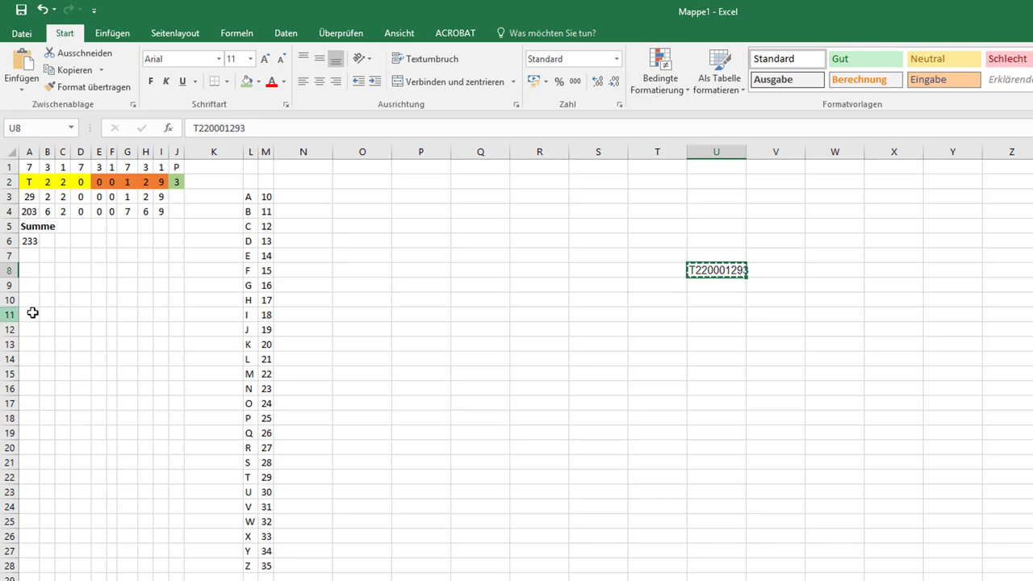
click(29, 299)
key(ctrl+v)
click(124, 328)
- Examine the first four characters of the identity card number in cell A10, which form the authority code
click(37, 301)
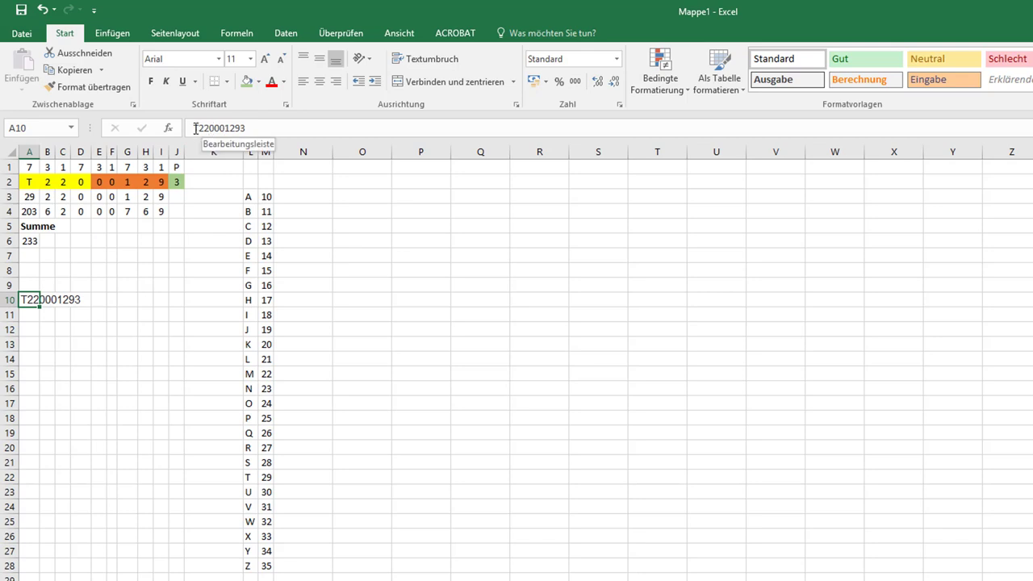
drag(194, 127, 215, 128)
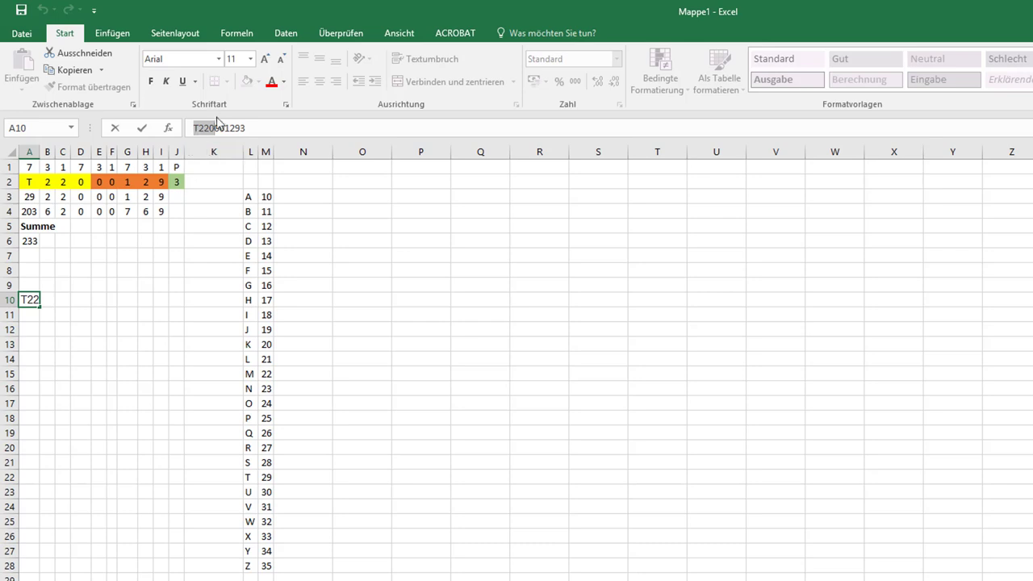
click(216, 129)
drag(216, 130, 193, 129)
drag(215, 130, 187, 129)
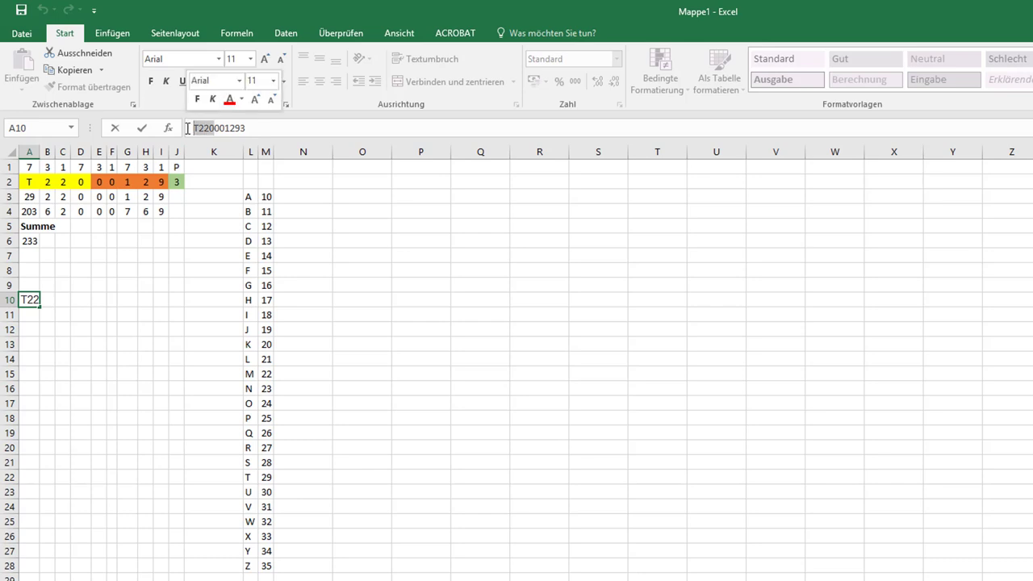
click(164, 312)
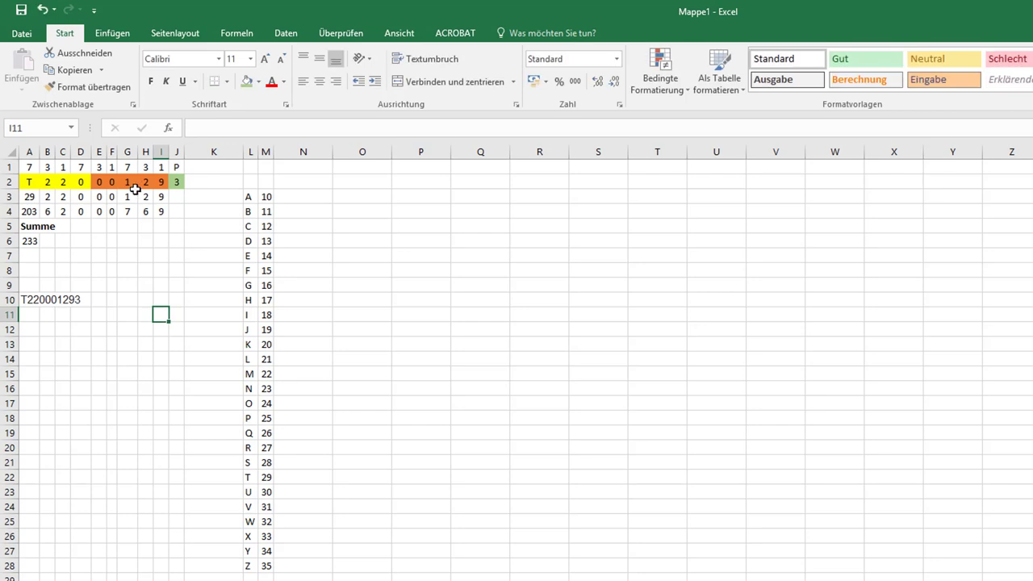
- Examine the serial number digits in E2:I2 and the check digit formula in J2
drag(99, 182, 161, 182)
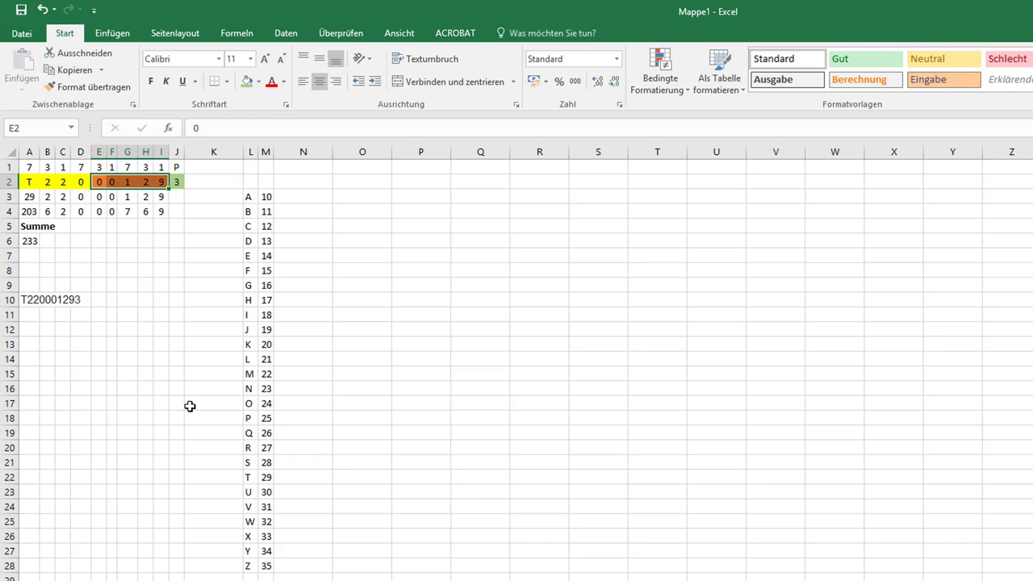
click(174, 179)
drag(102, 183, 179, 182)
click(179, 181)
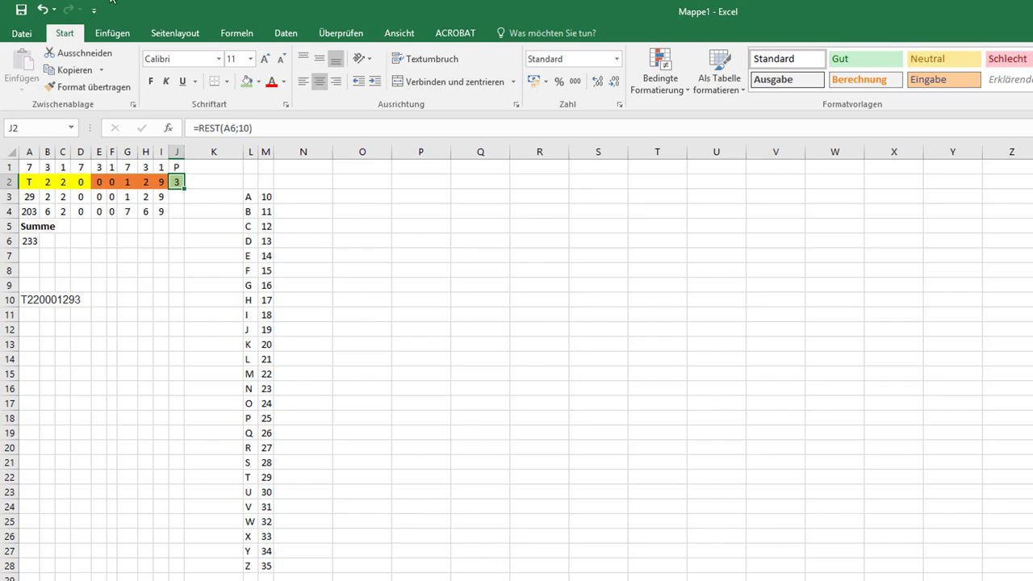
- Switch to the Wikipedia article in Chrome and examine the multipliers for the new identity card's authority code and serial number
key(alt+Tab)
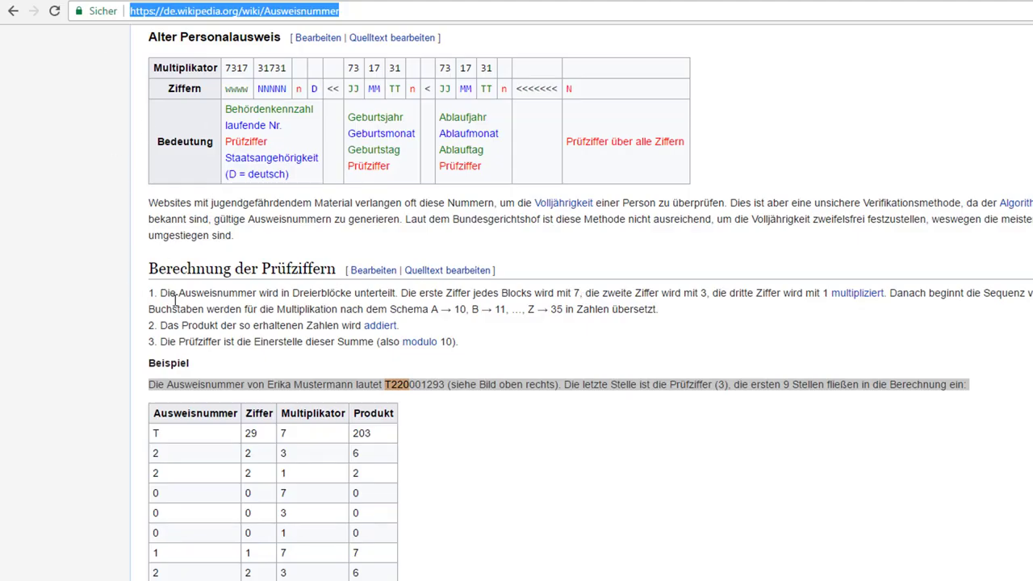
scroll(226, 289, up, 4)
scroll(286, 106, up, 1)
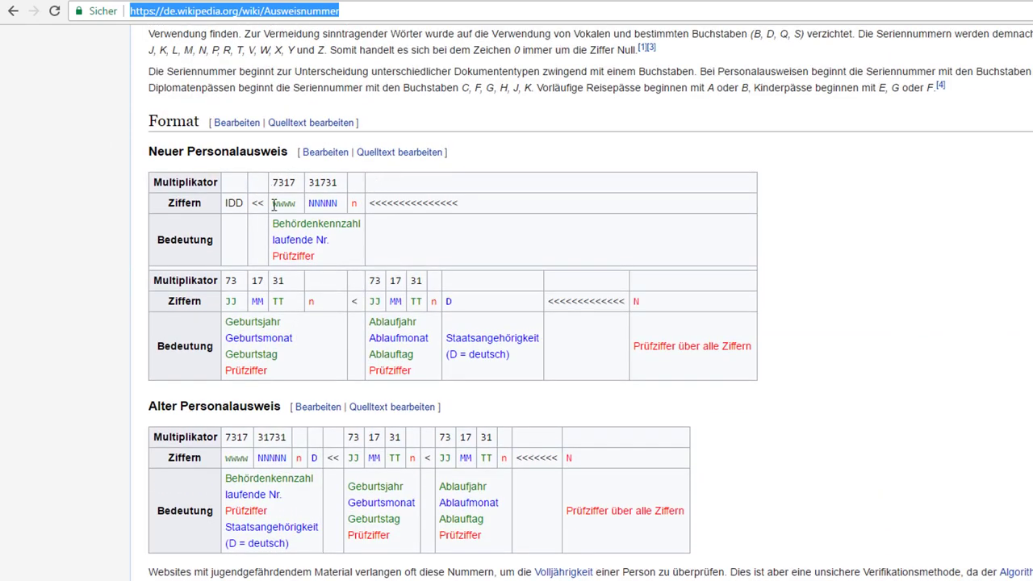
drag(273, 205, 340, 202)
click(342, 203)
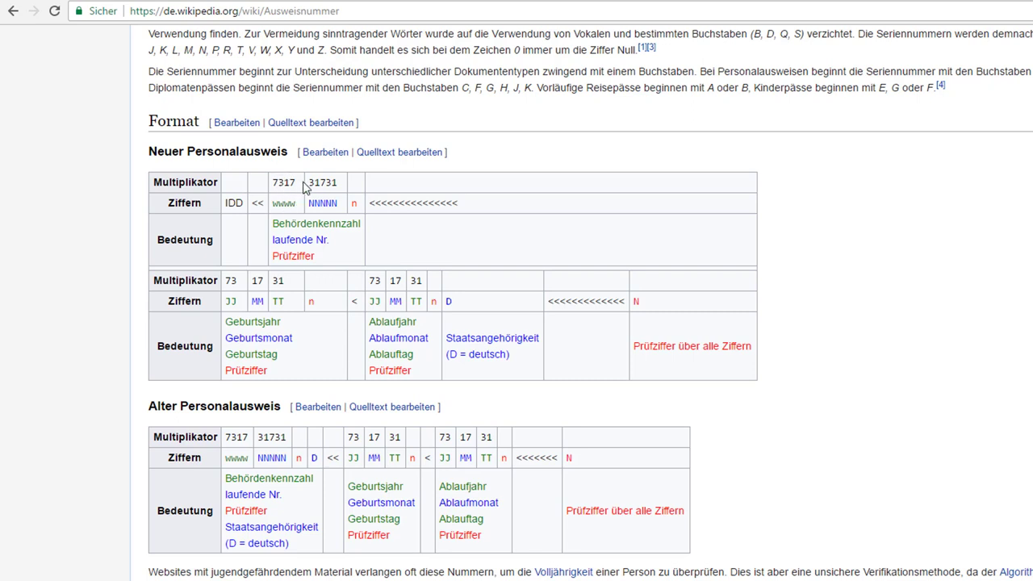
drag(289, 183, 320, 186)
- Switch back to Excel and inspect the multipliers in A1:I1, the check digit label in J1 and the letter in A2
key(alt+Tab)
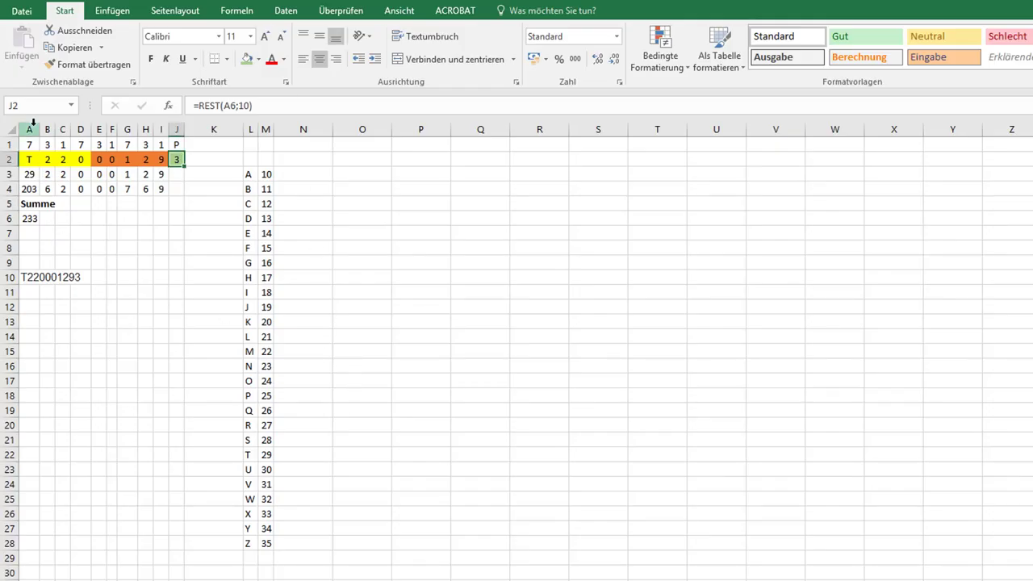
drag(27, 144, 161, 142)
click(191, 187)
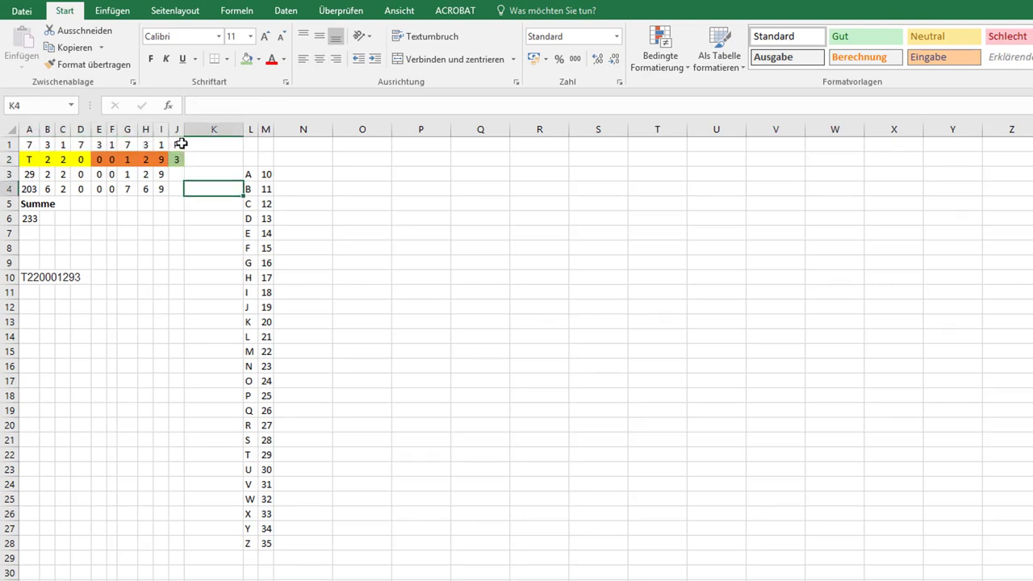
click(180, 143)
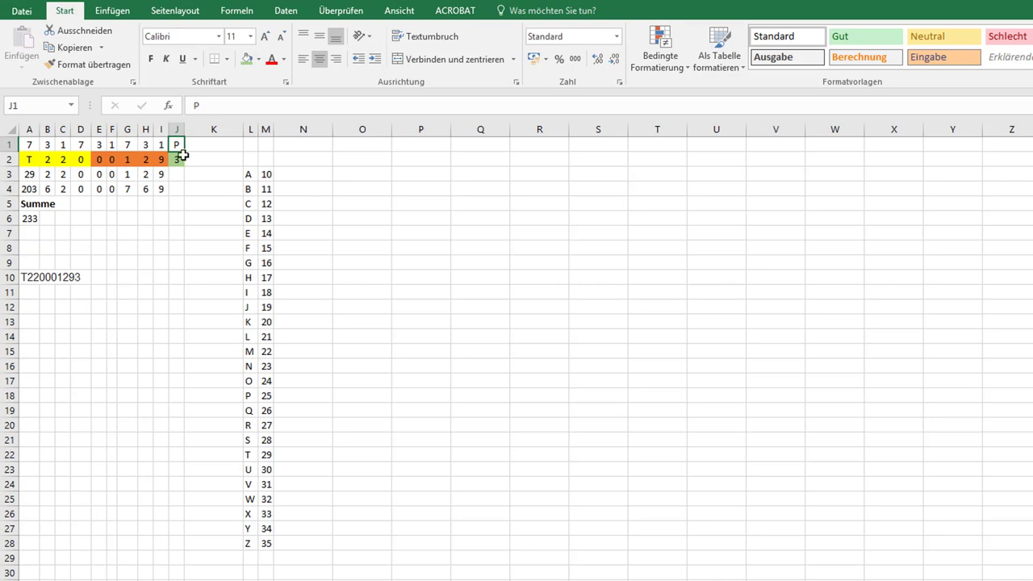
click(28, 159)
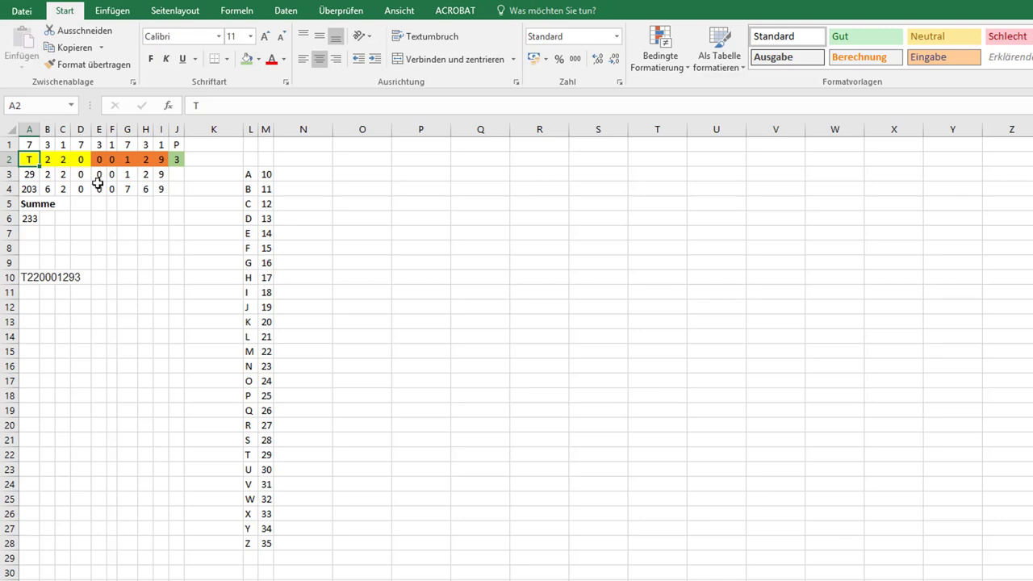
- Examine the letter-to-number lookup table in L3:M28, including the entries for A, B and T
drag(250, 175, 255, 547)
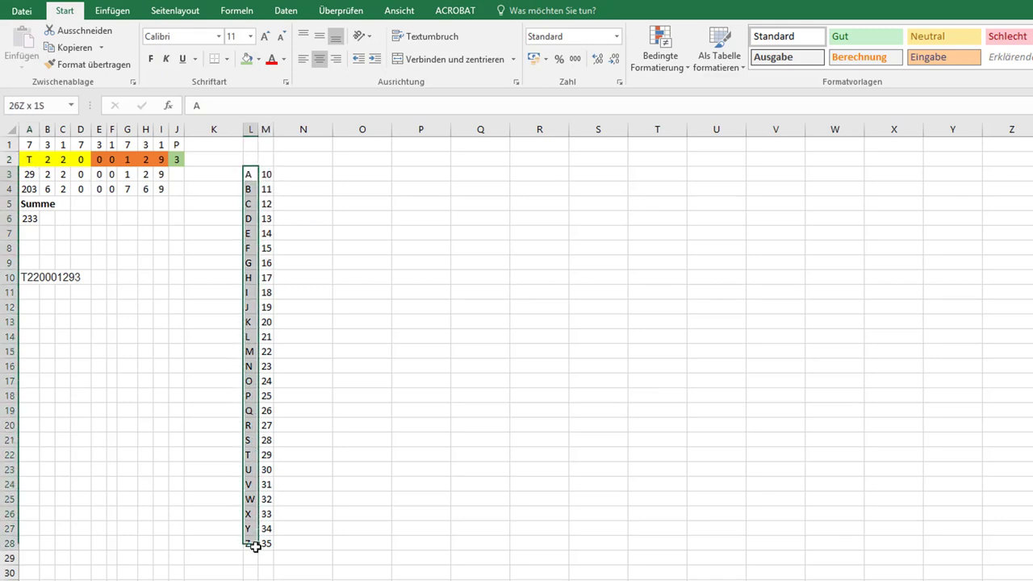
click(271, 189)
click(252, 174)
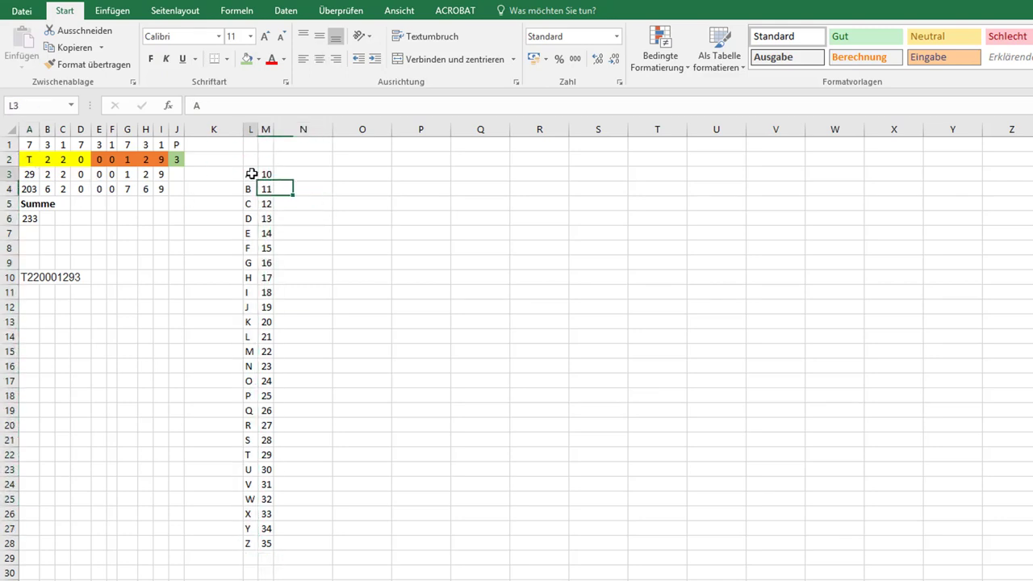
drag(254, 189, 266, 192)
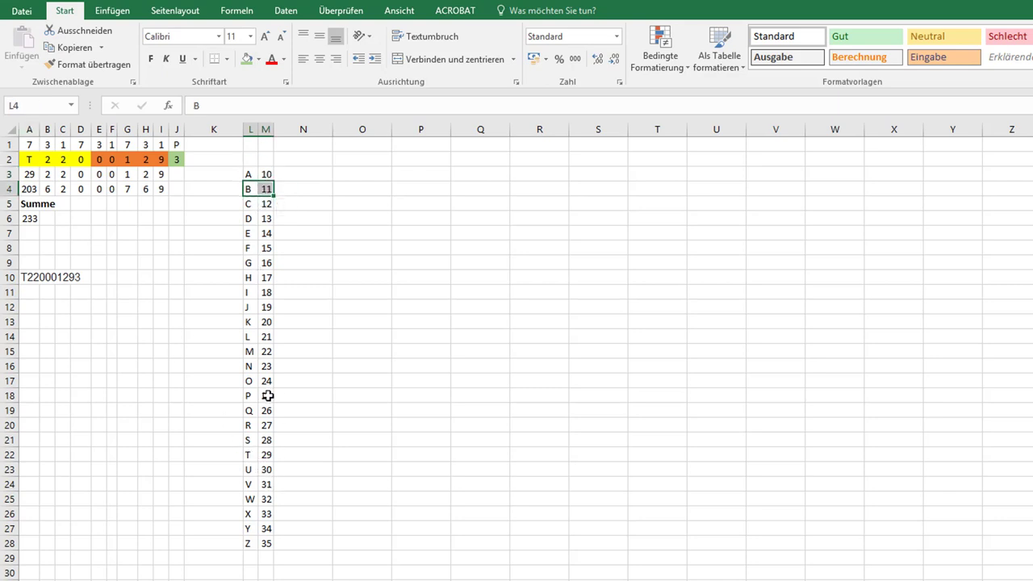
drag(252, 455, 265, 455)
click(229, 449)
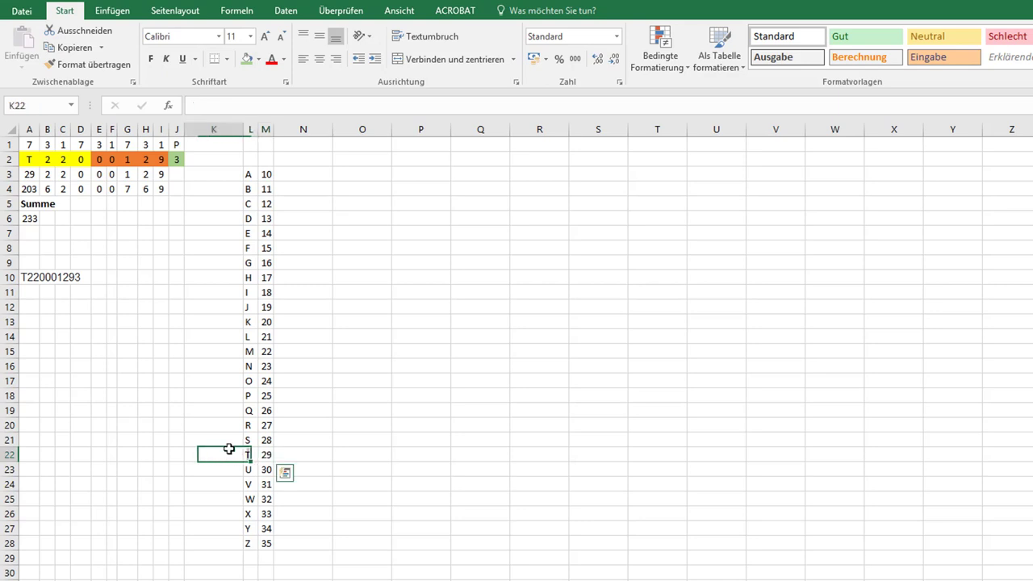
- Inspect the letter conversion formulas in A3 and B3 and the multiplication formula in A4, along with their inputs in A1 and A2
click(30, 174)
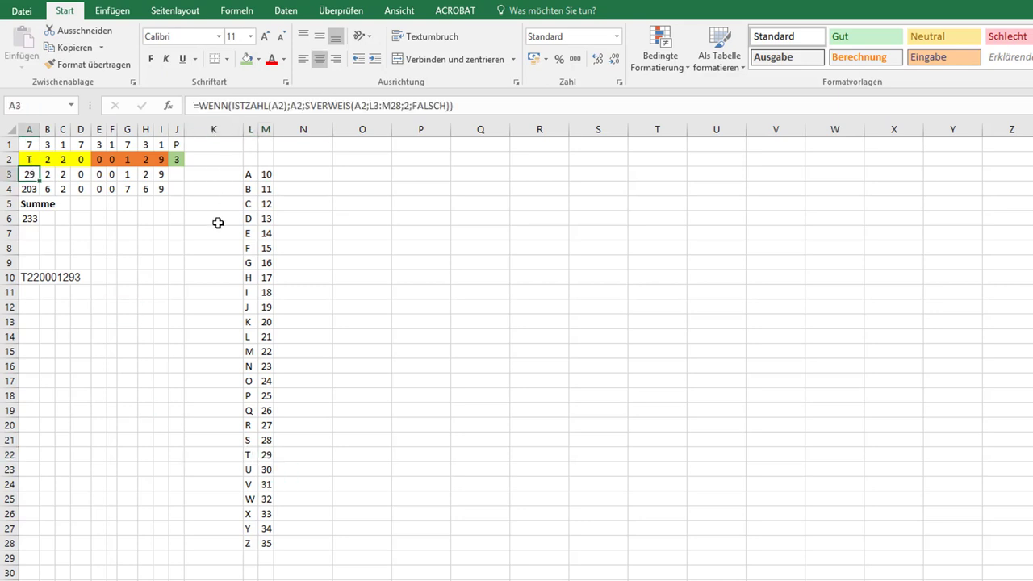
key(Down)
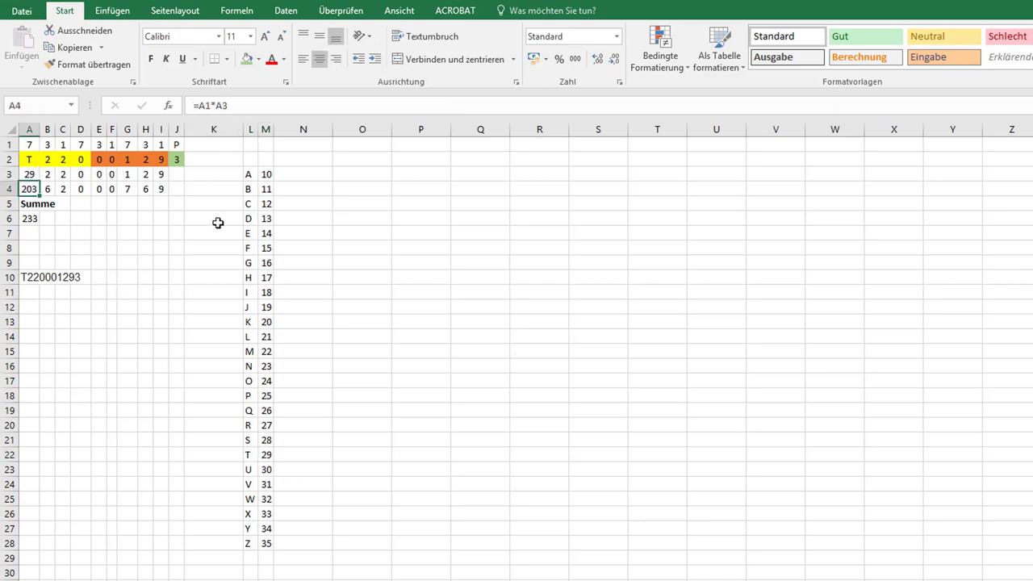
click(31, 162)
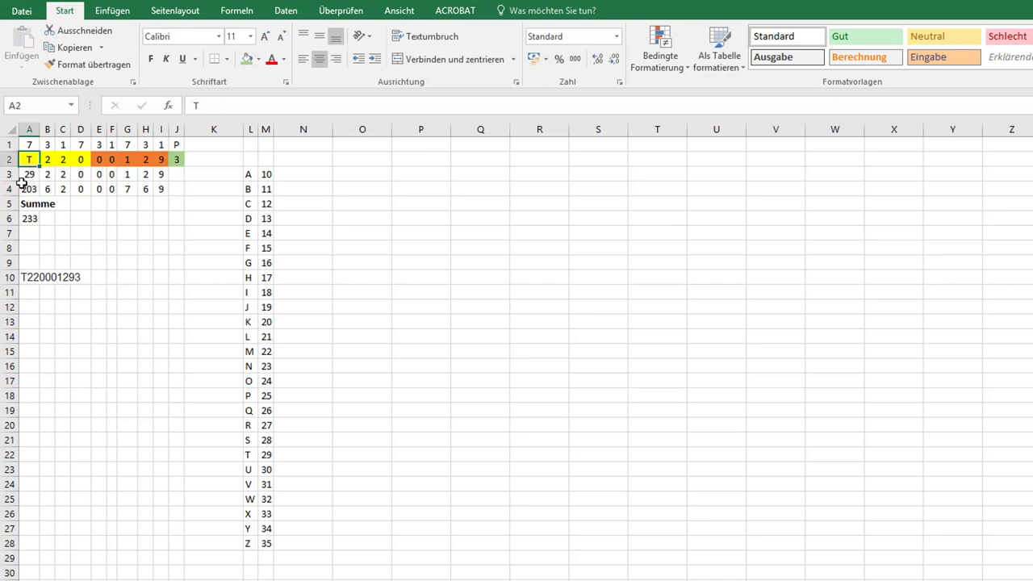
click(29, 176)
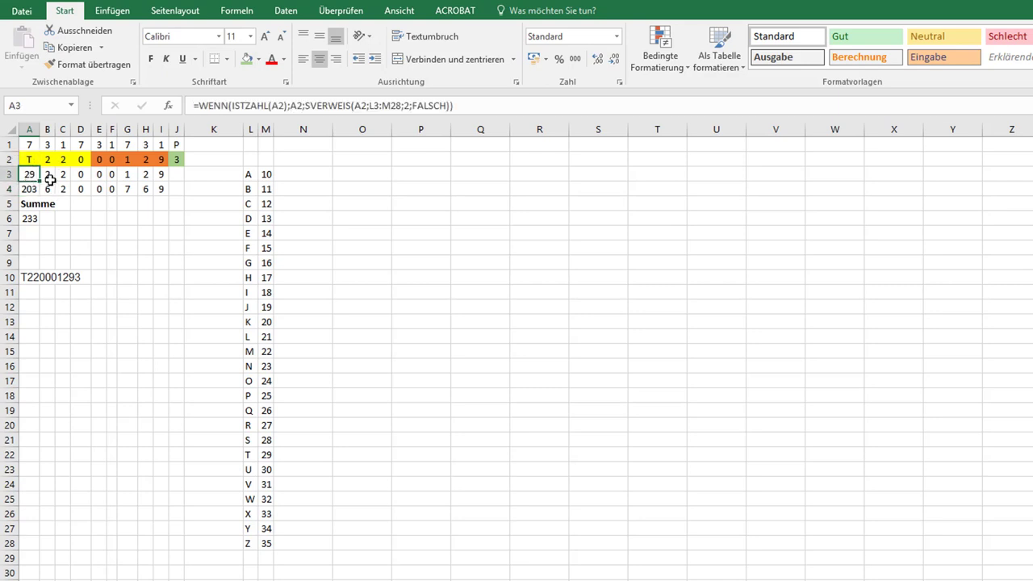
click(47, 175)
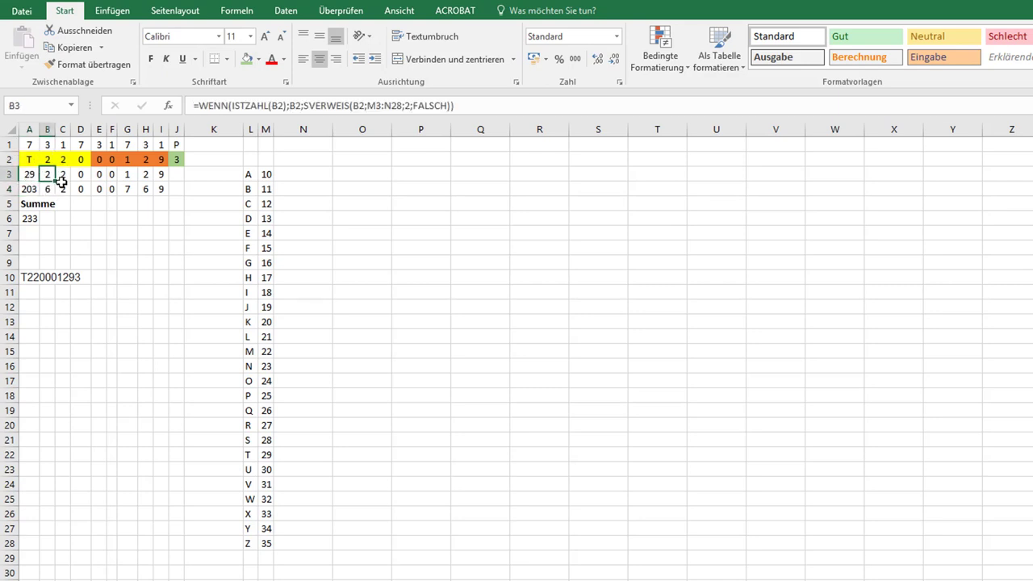
click(30, 145)
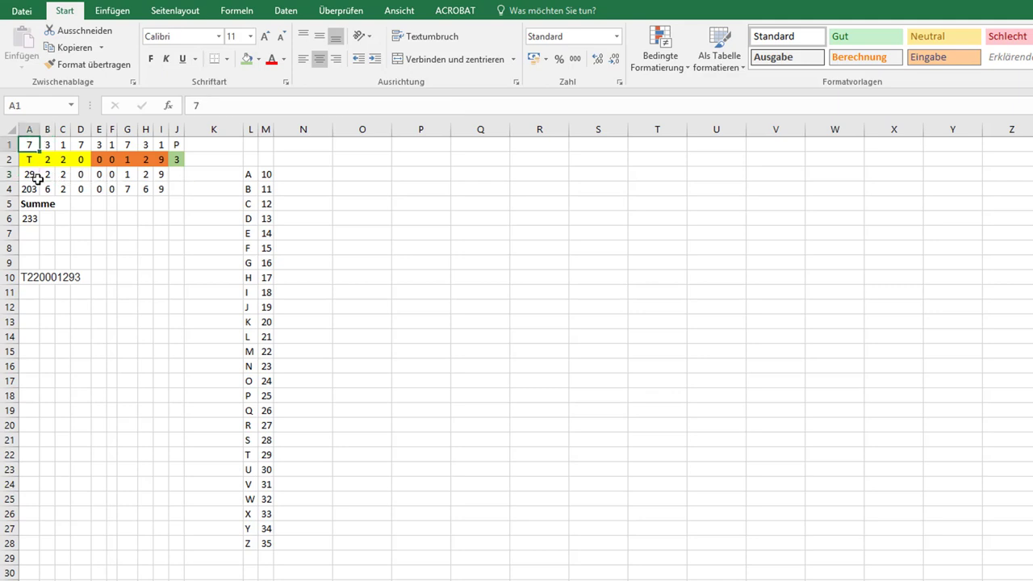
click(33, 172)
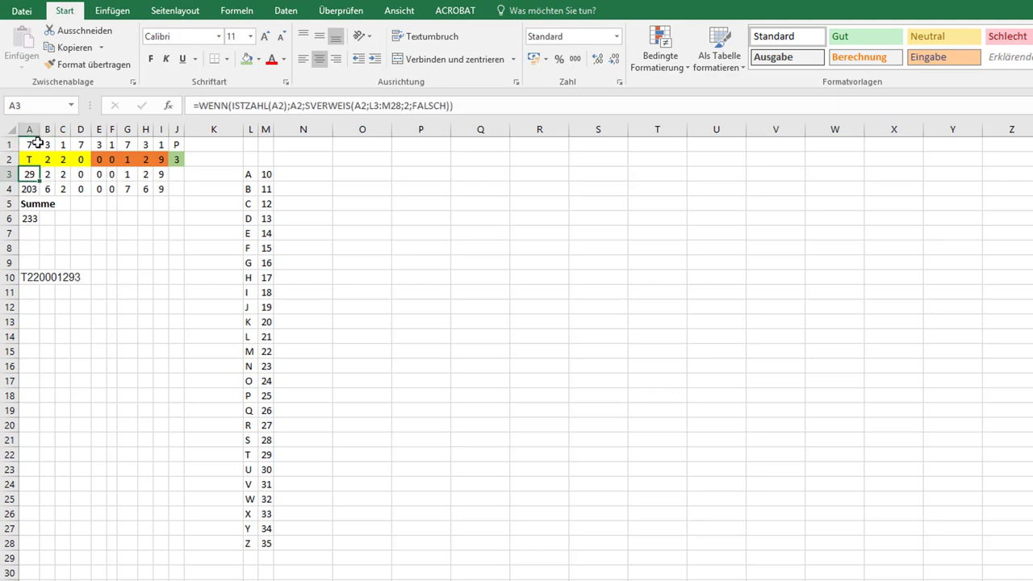
click(33, 144)
click(30, 189)
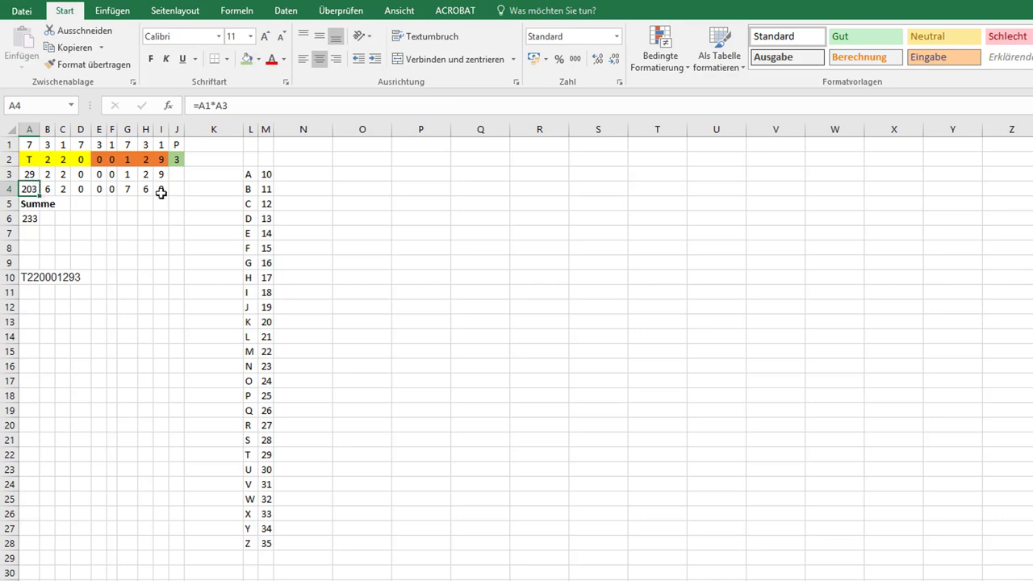
- Inspect the multiplication formulas in A4 and B4, along with their inputs in A1, A3 and B1
click(228, 105)
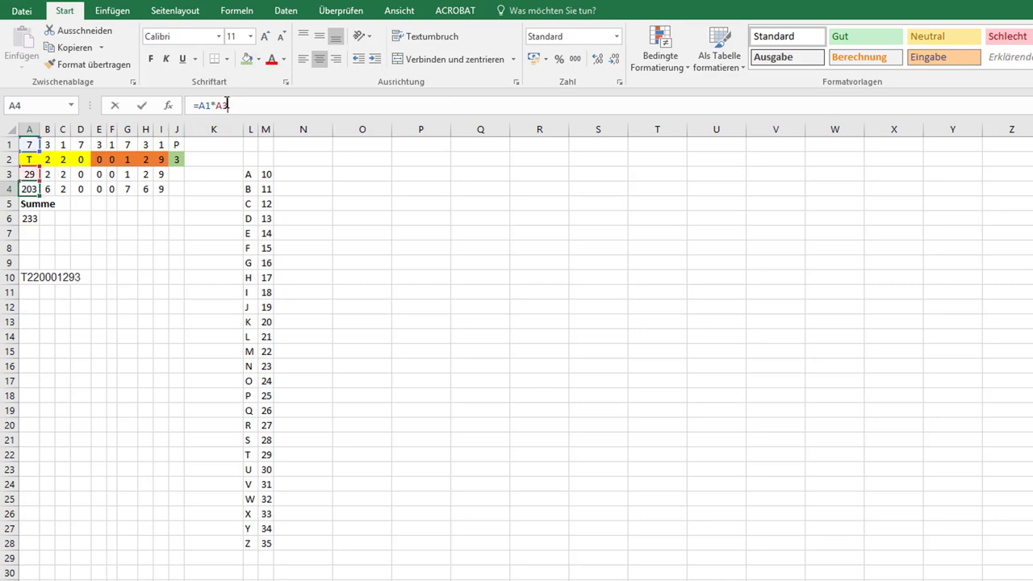
key(Return)
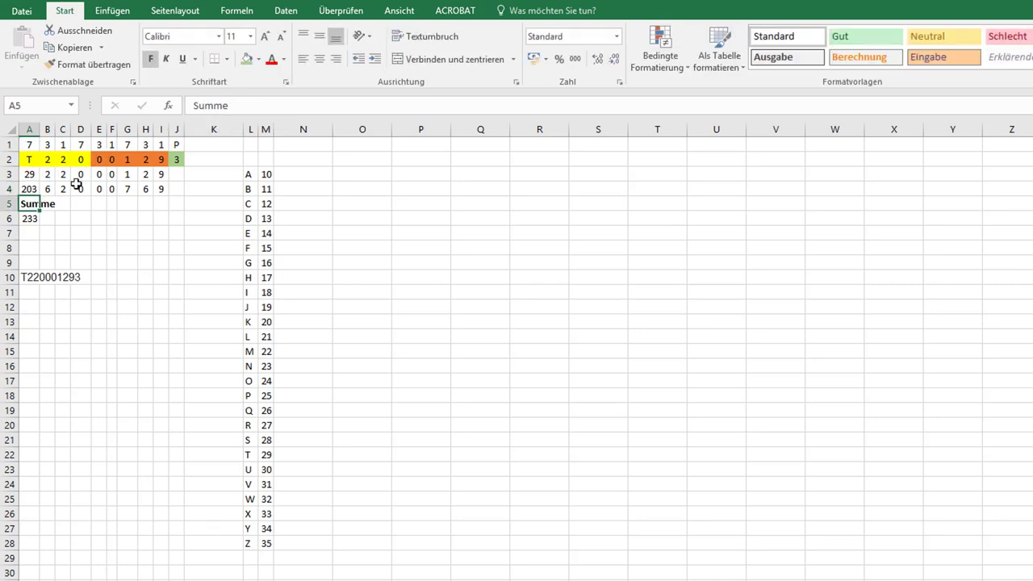
click(23, 187)
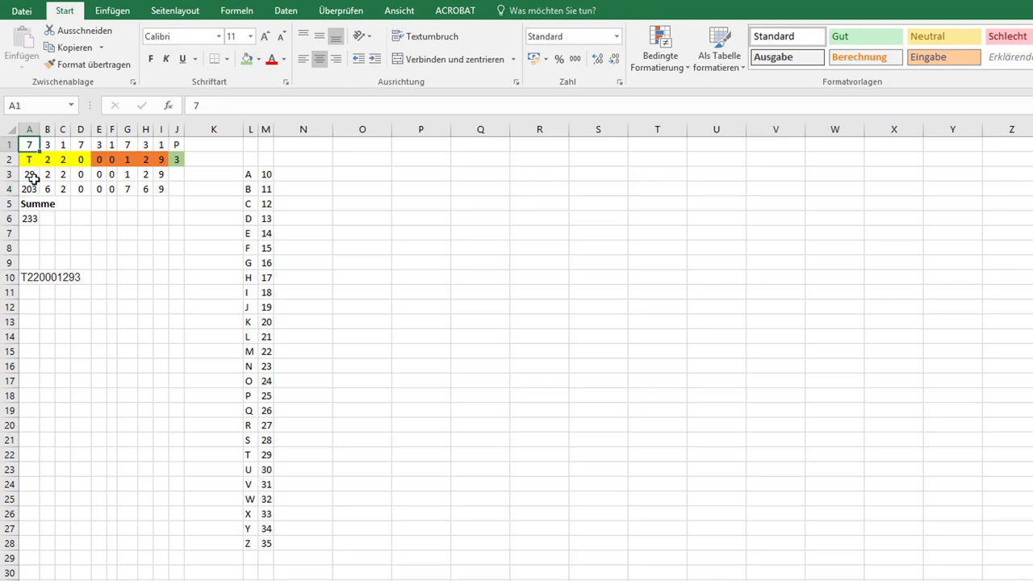
click(32, 179)
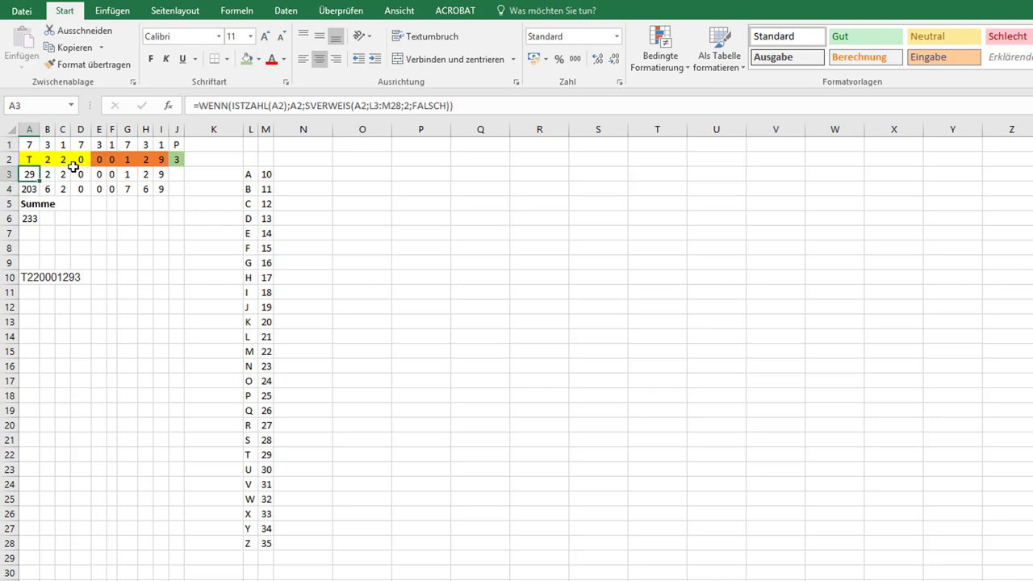
click(49, 146)
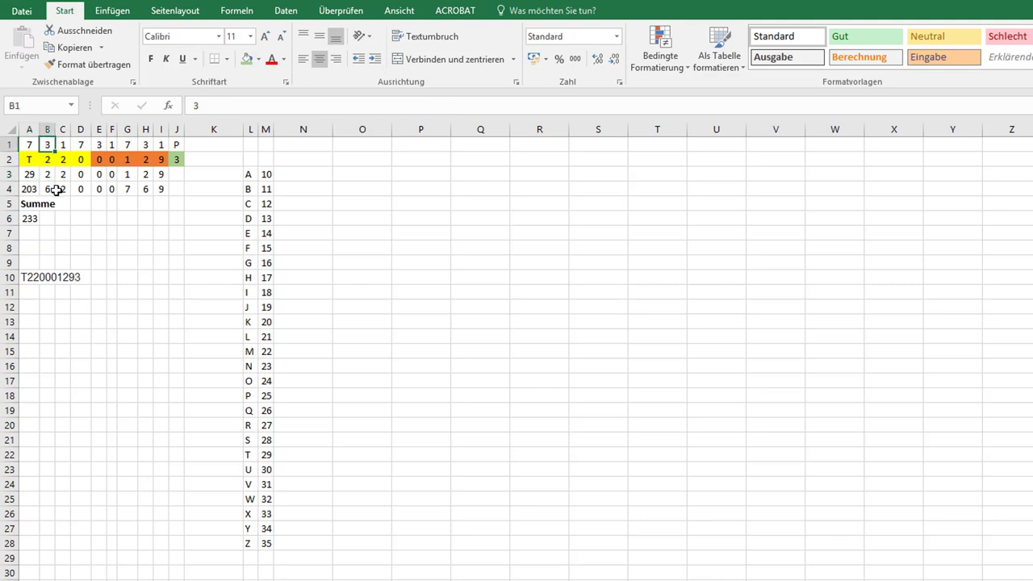
click(52, 190)
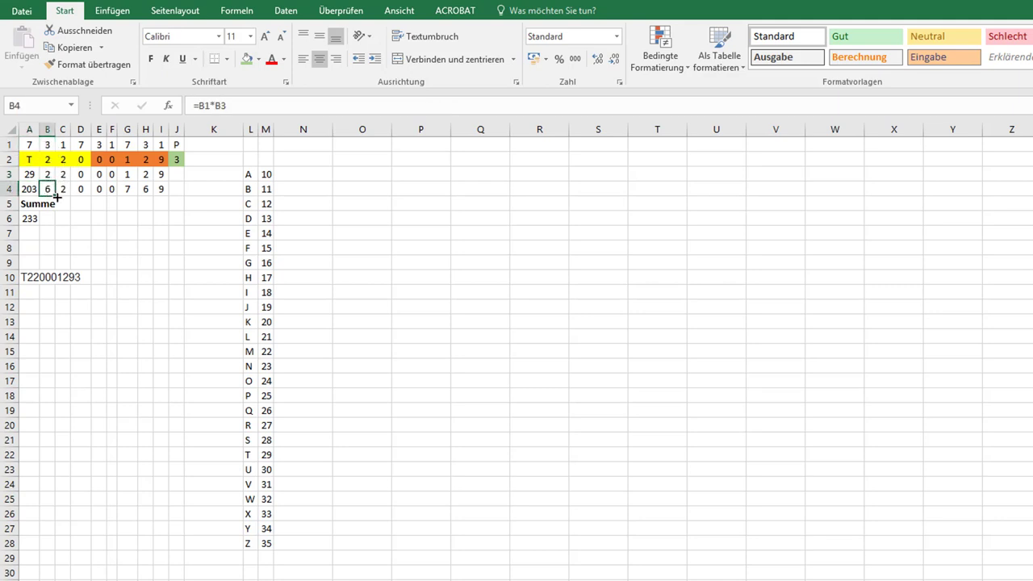
- Review the products across A4:I4 and inspect the formula in I4 with the multiplier in I1 and digit in I2
click(30, 189)
drag(32, 189, 166, 191)
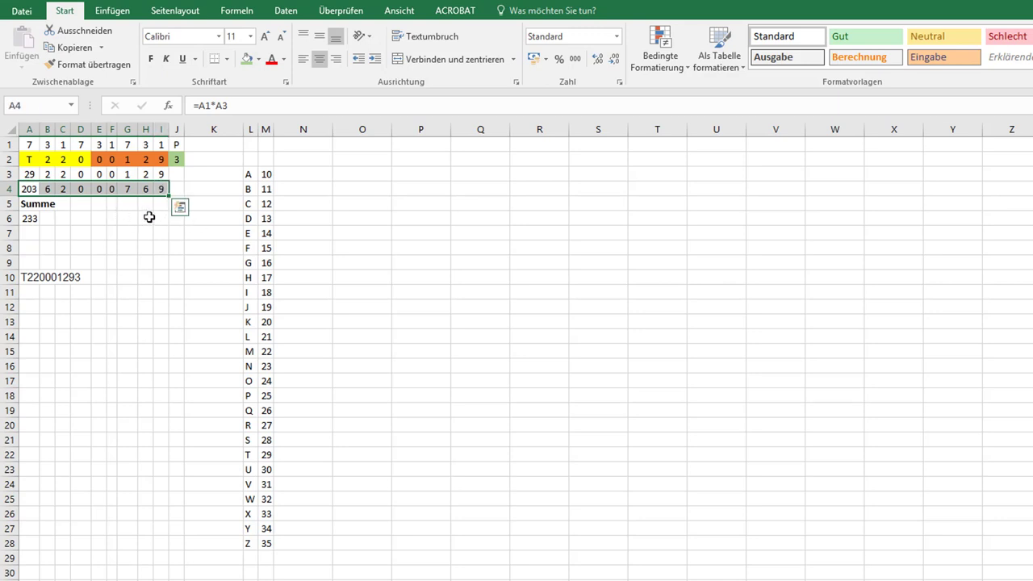
click(148, 191)
click(161, 145)
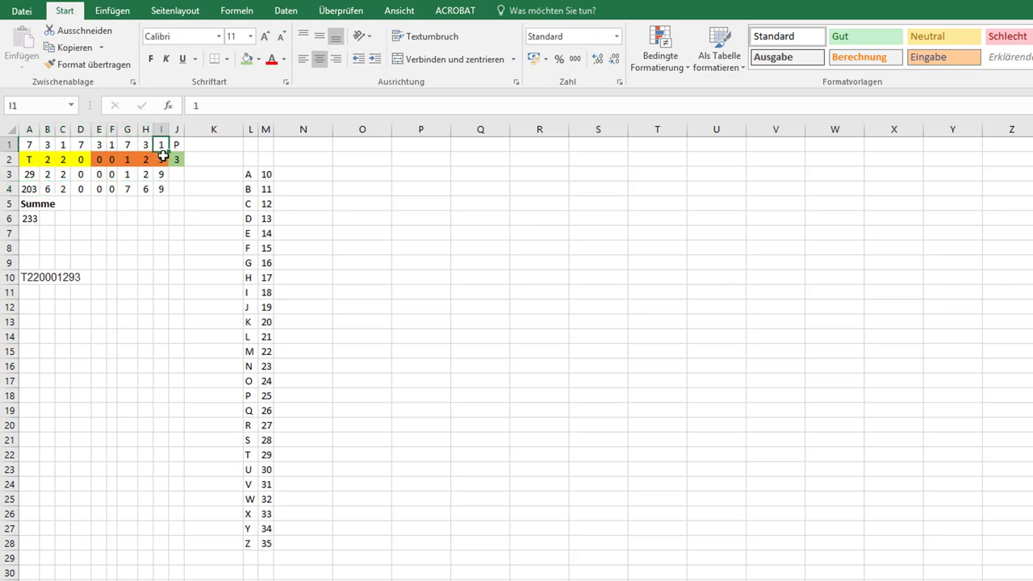
click(161, 158)
click(161, 189)
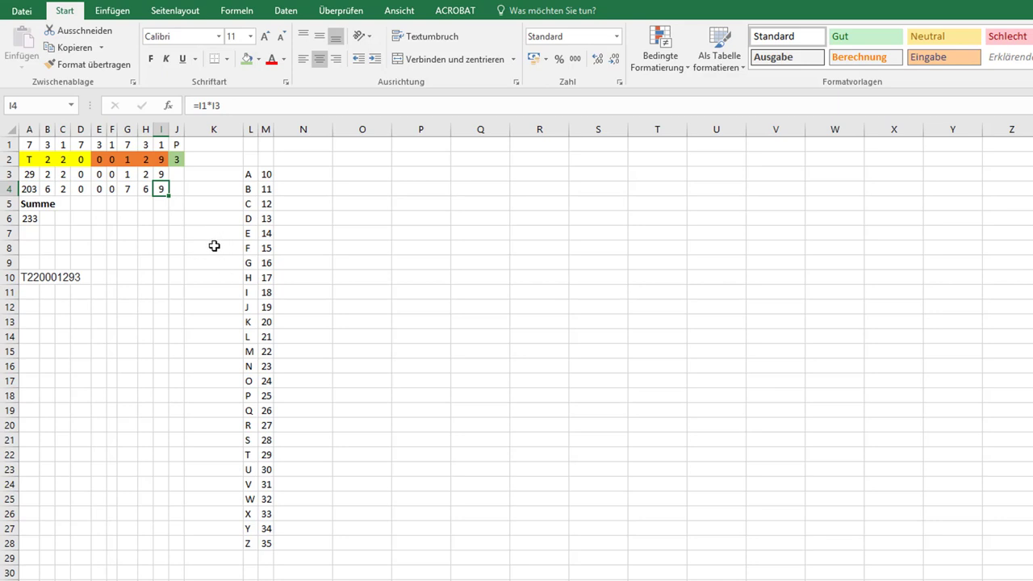
- Inspect the SUMME formula in A6 and the row of products in A4:I4 that it adds up
drag(29, 189, 168, 195)
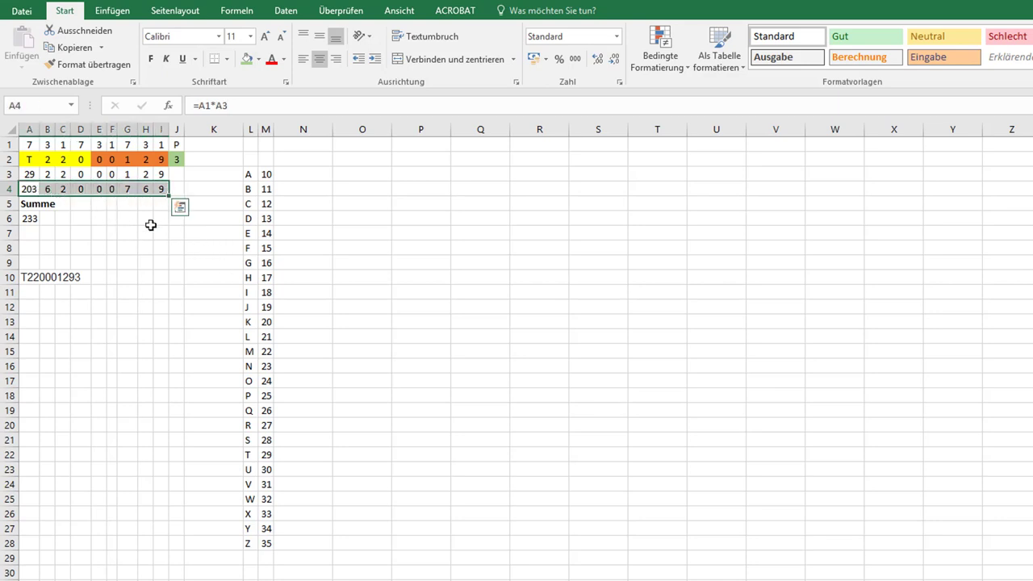
click(146, 219)
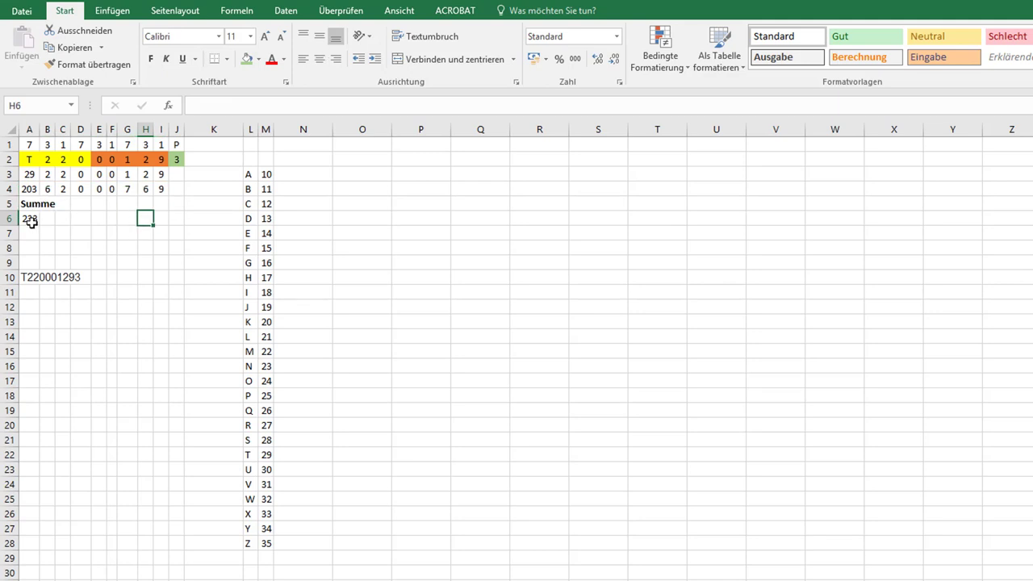
click(32, 219)
click(220, 106)
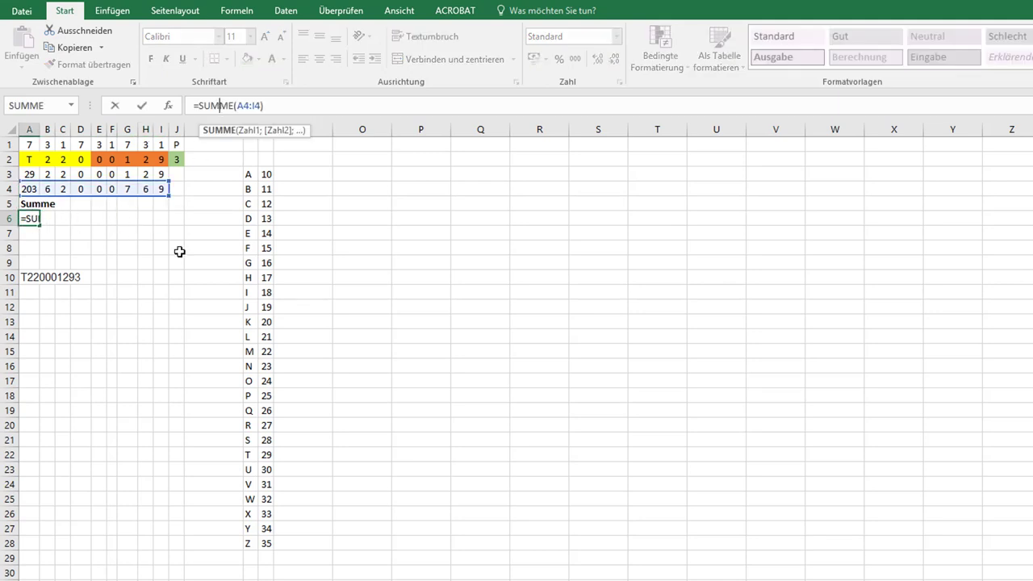
key(Return)
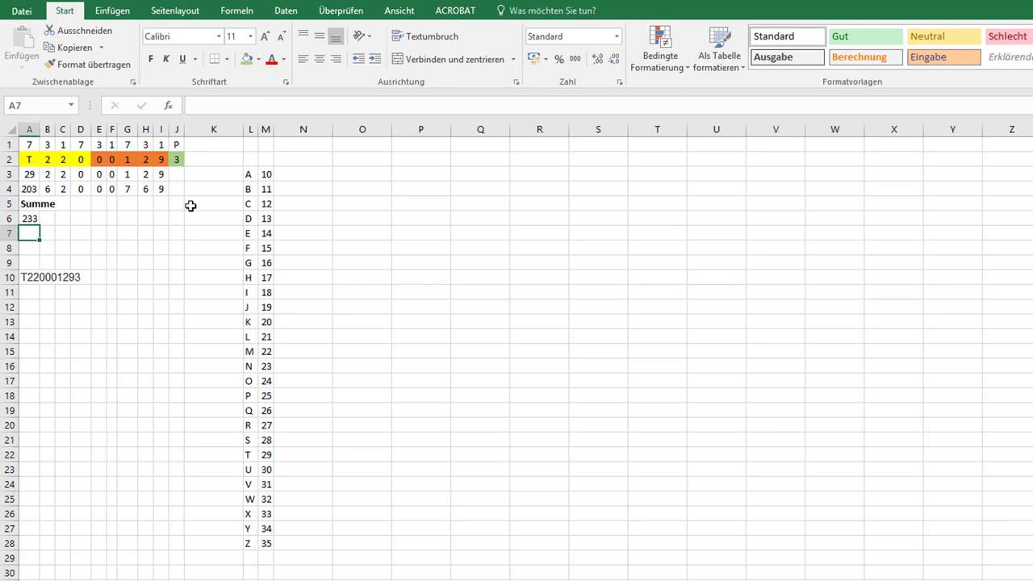
- Inspect the REST formula for the check digit in J2 and the sum in A6 that it divides by 10
click(179, 160)
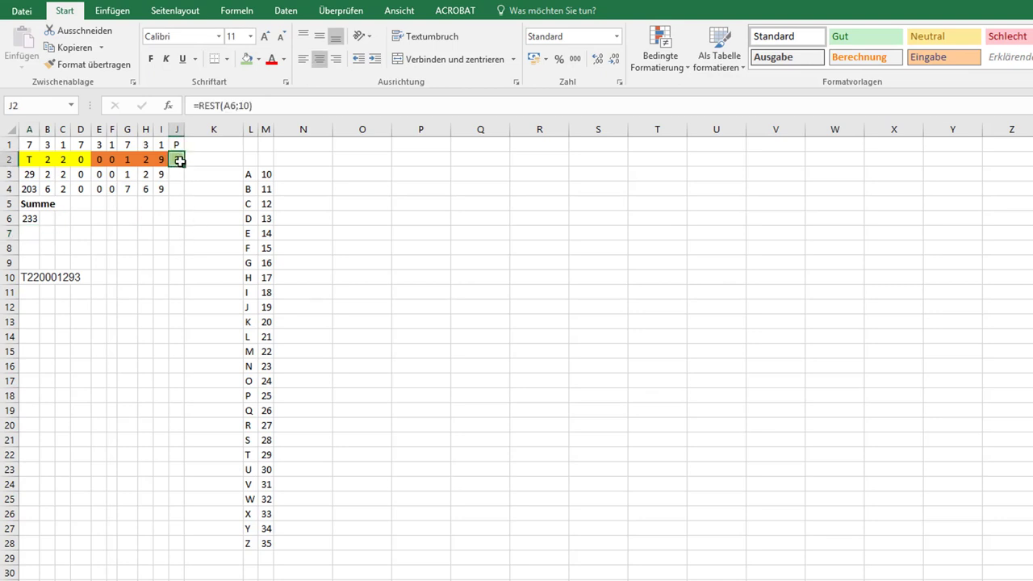
click(32, 220)
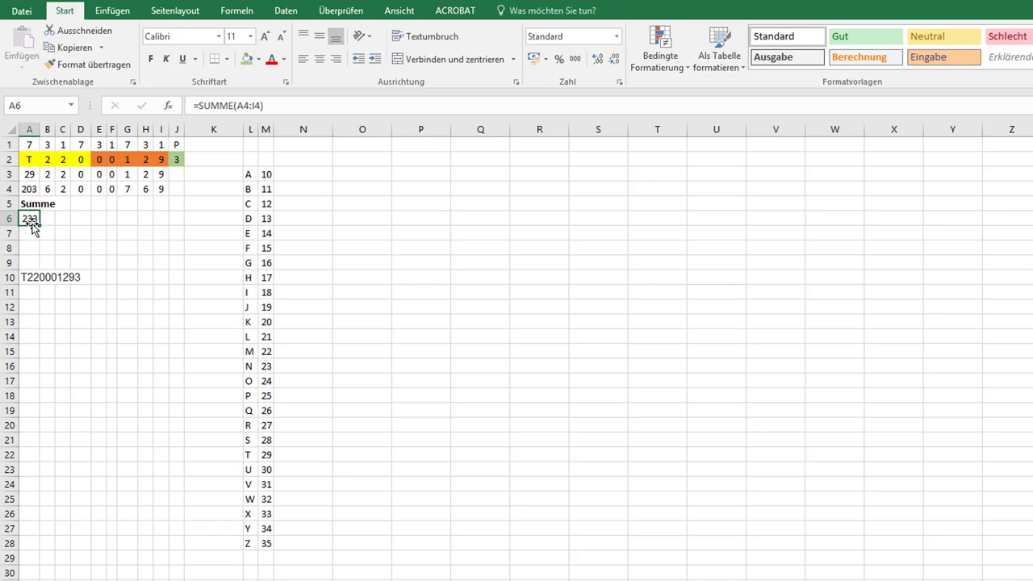
click(177, 160)
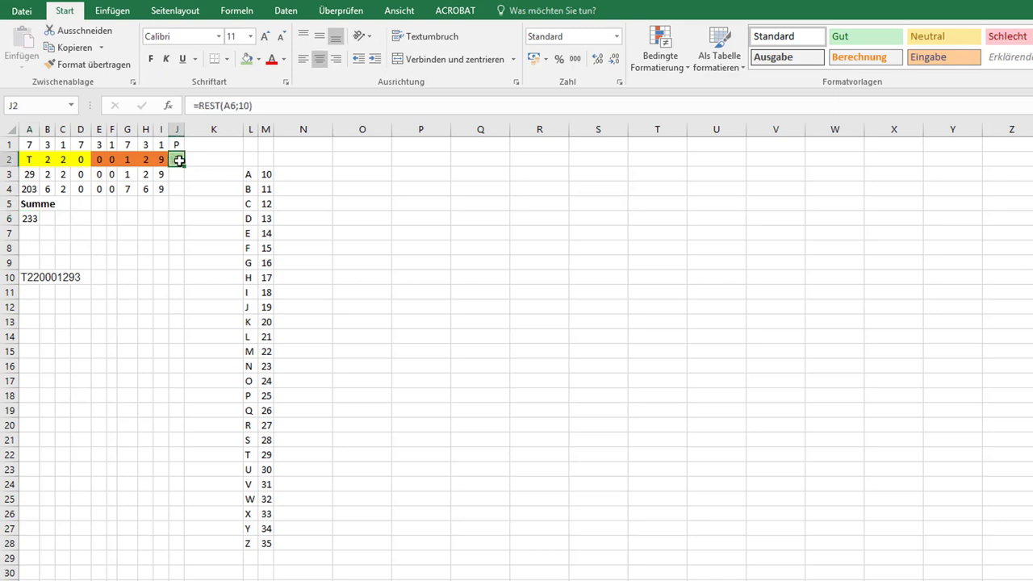
click(242, 108)
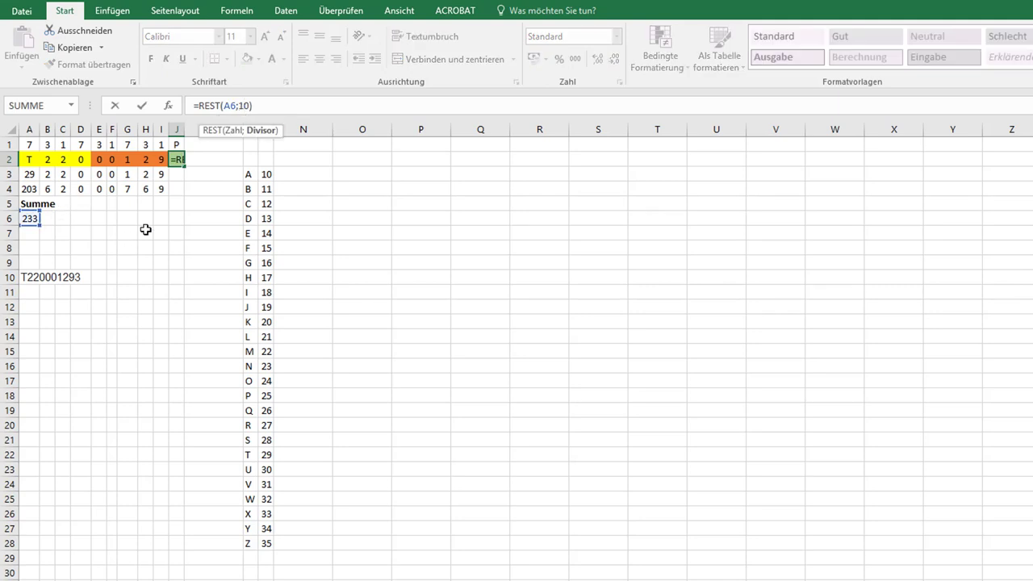
key(Return)
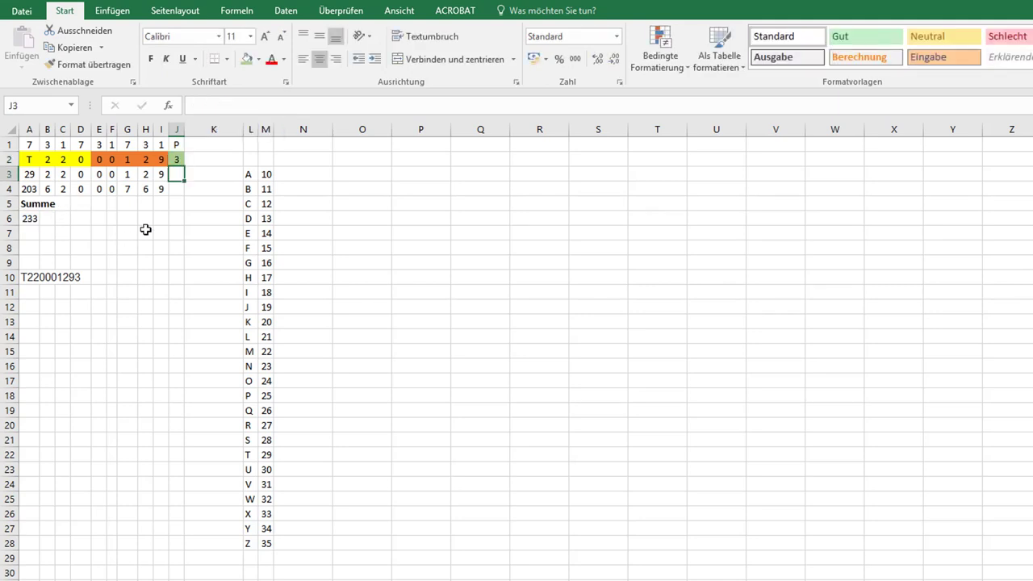
click(176, 161)
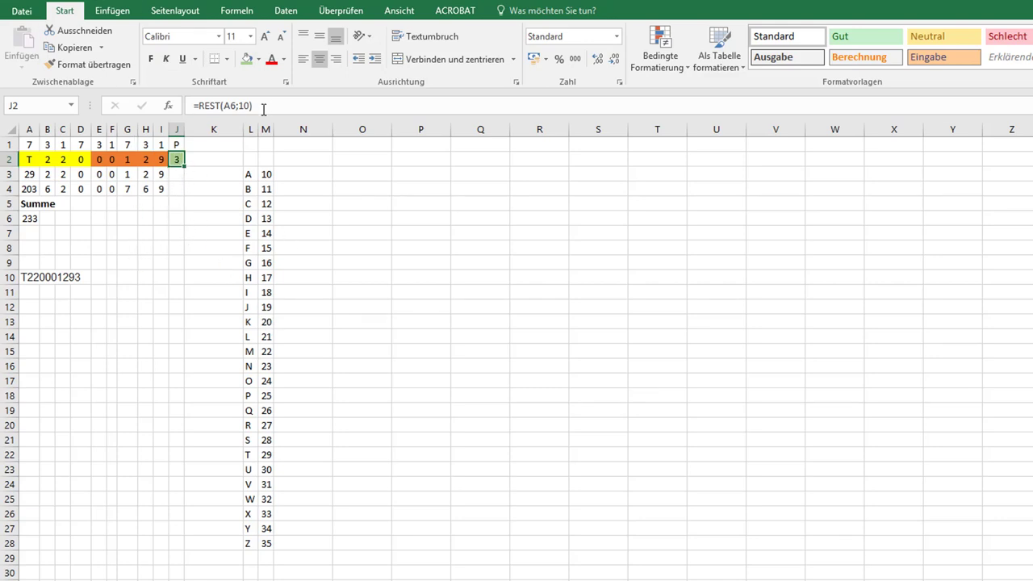
- Examine the complete sample card number in A10, the last serial digits in row 2 and the product in I4
click(26, 279)
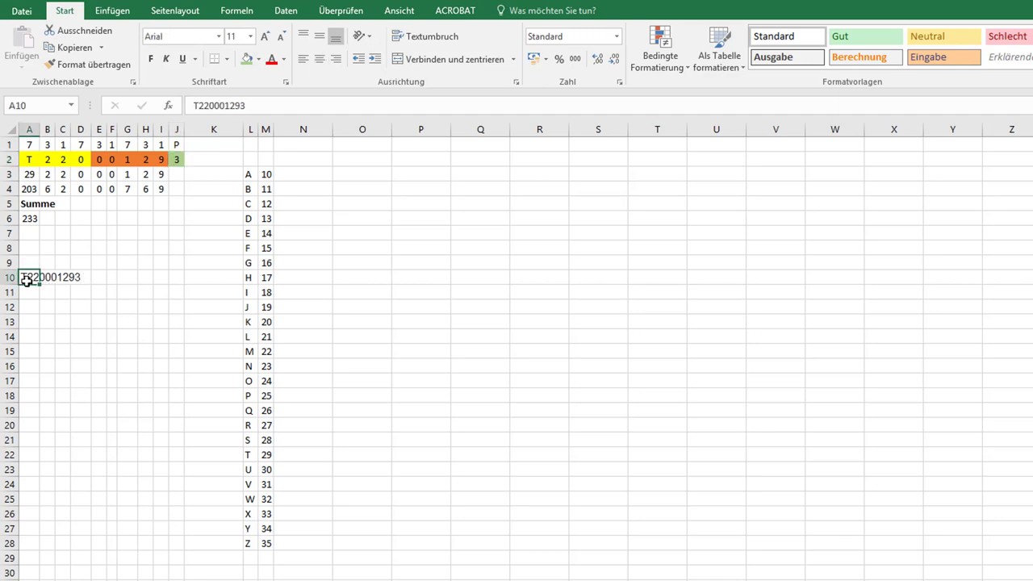
click(76, 280)
click(199, 292)
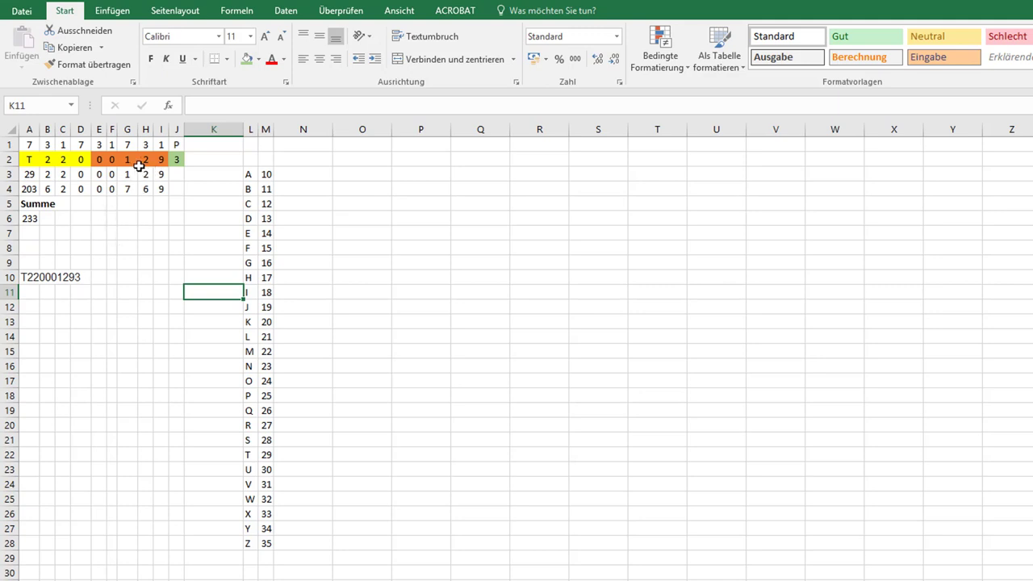
drag(126, 160, 171, 160)
click(160, 188)
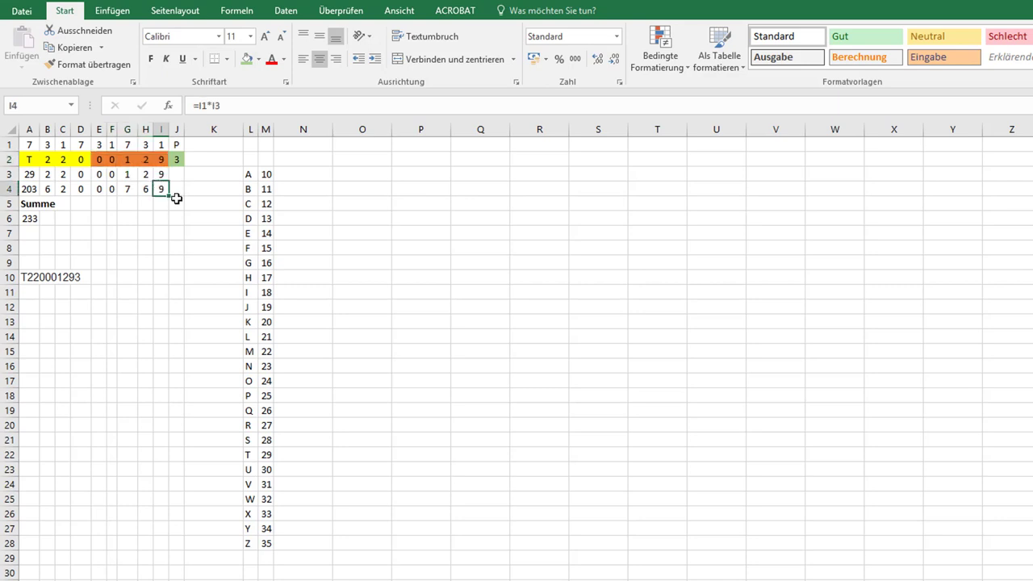
- Change the serial number digit in H2 to 5 and check the recalculated check digit in J2
click(146, 159)
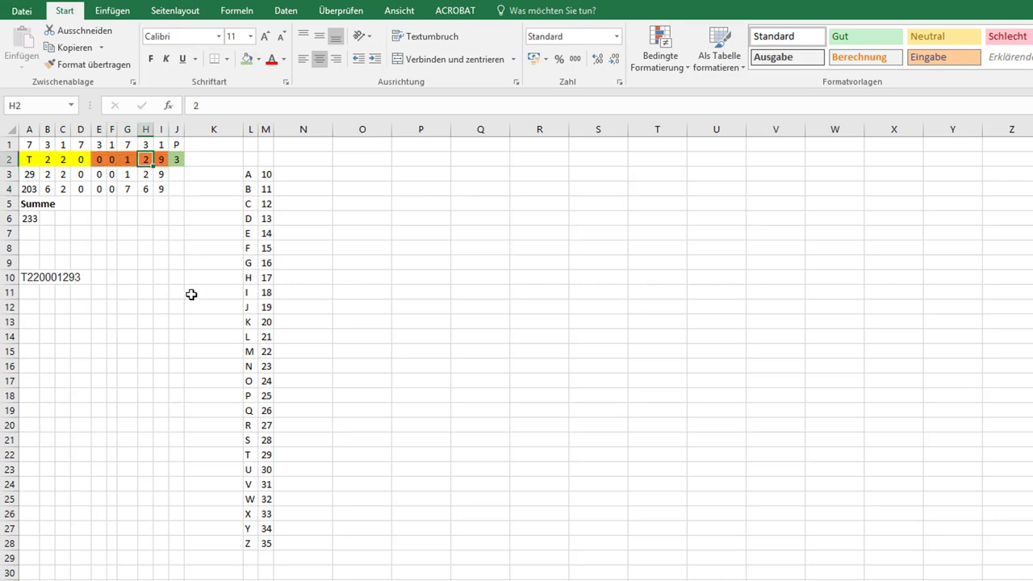
text(5)
key(Return)
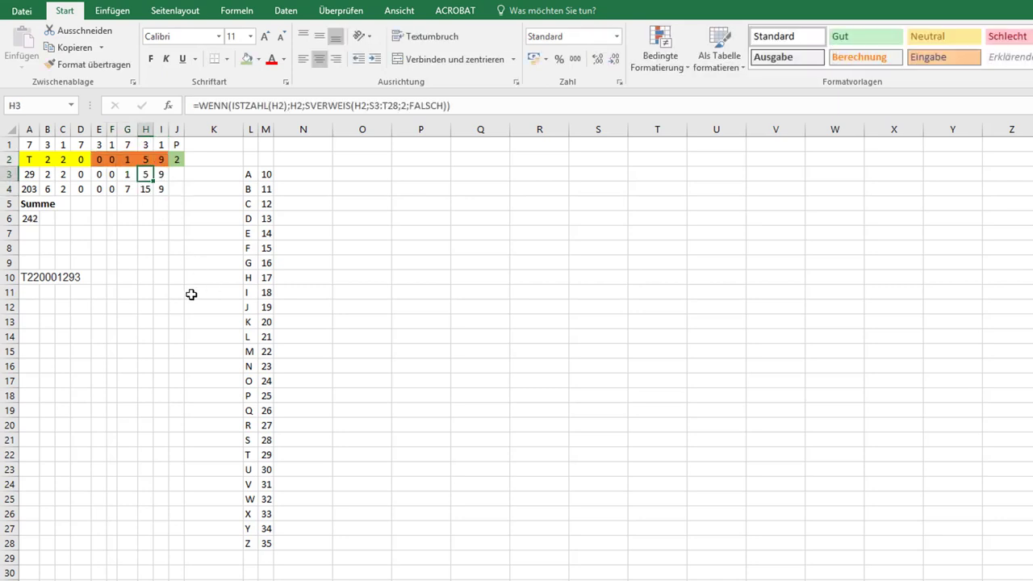
click(178, 159)
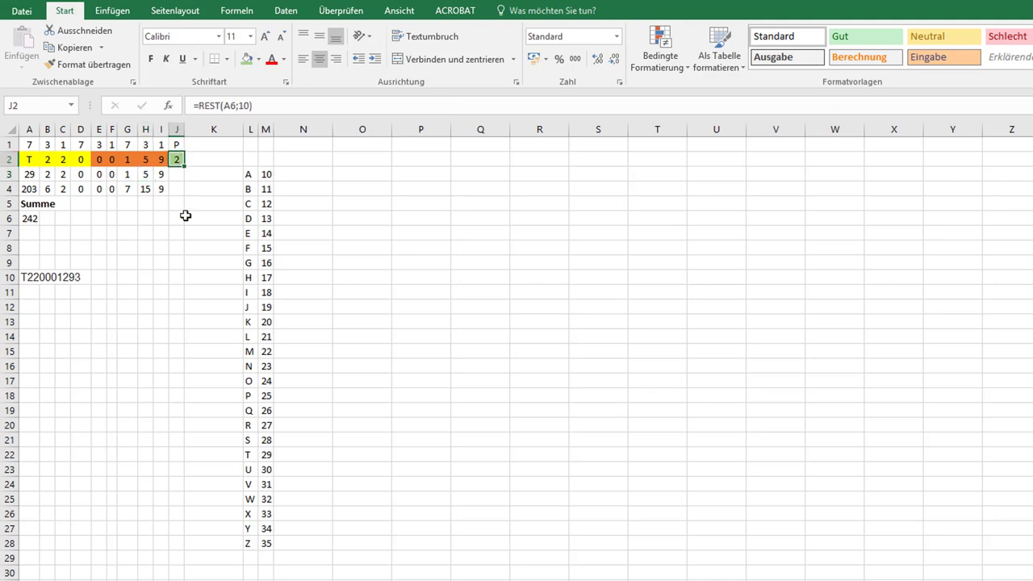
- Change the serial number digit in F2 to 5 and check the check digit in J2
click(108, 160)
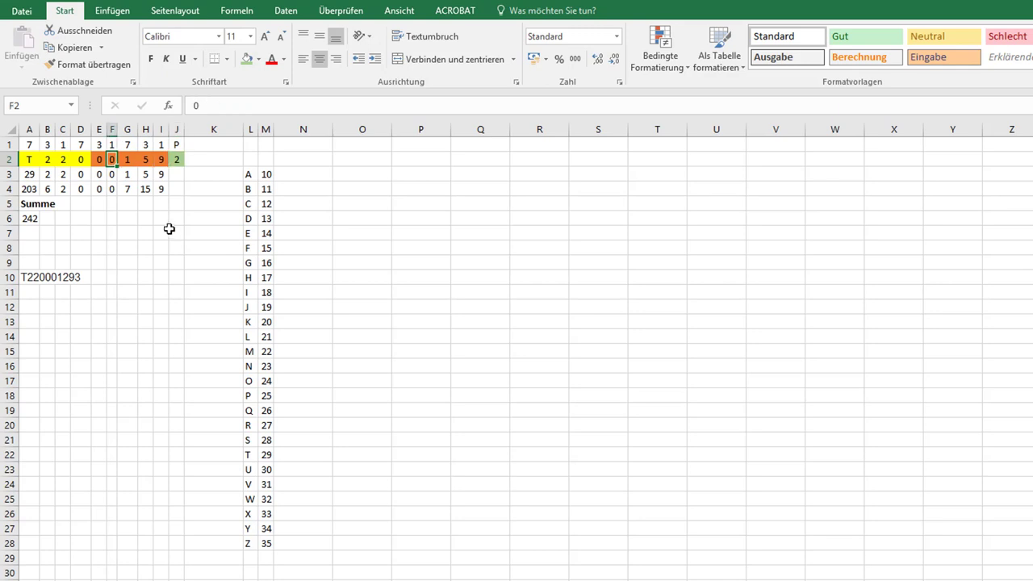
text(5)
key(Return)
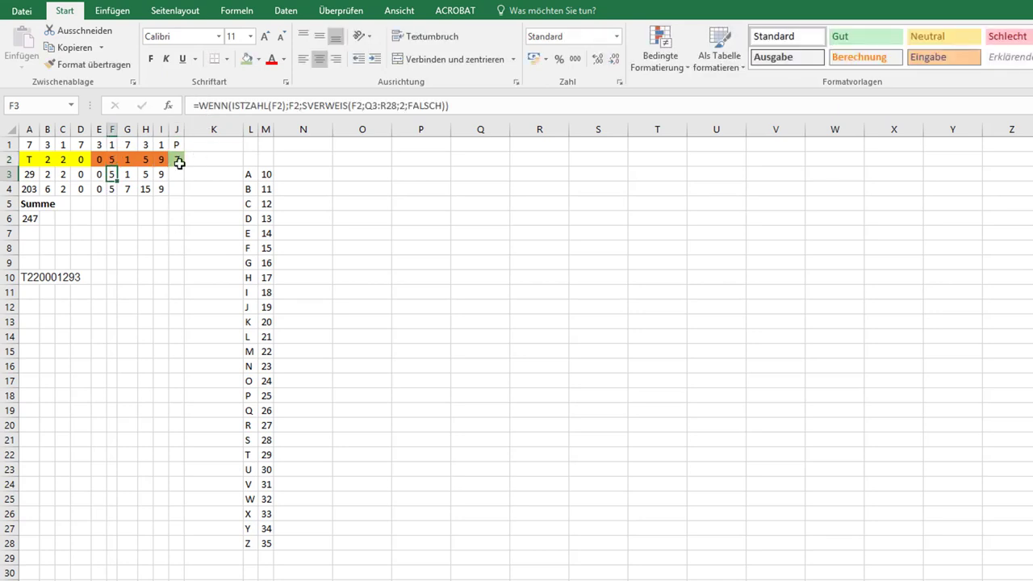
click(179, 162)
- Change the first serial number digit in E2 to 1 and review the check digit in J2
click(99, 160)
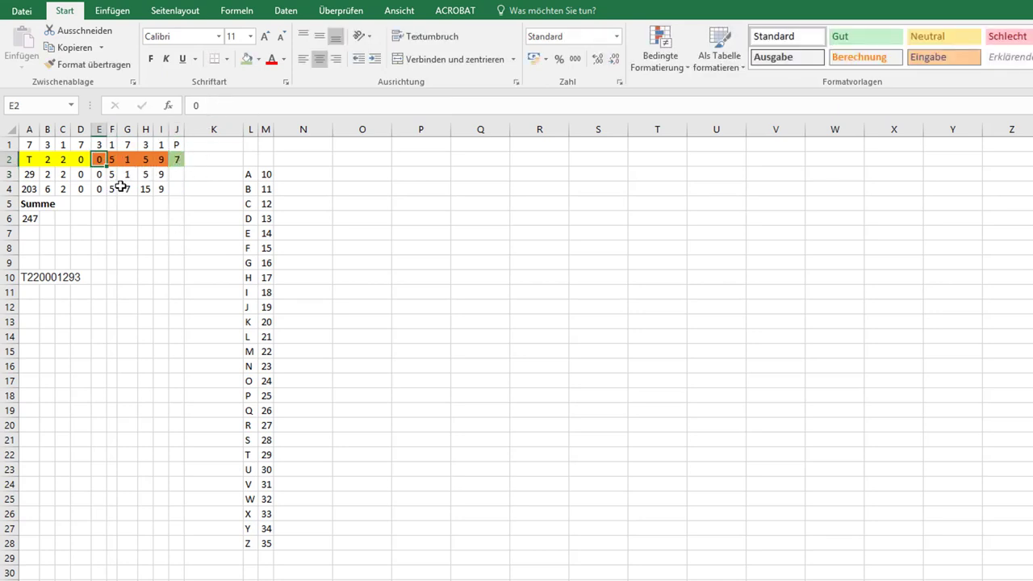
text(1)
key(Return)
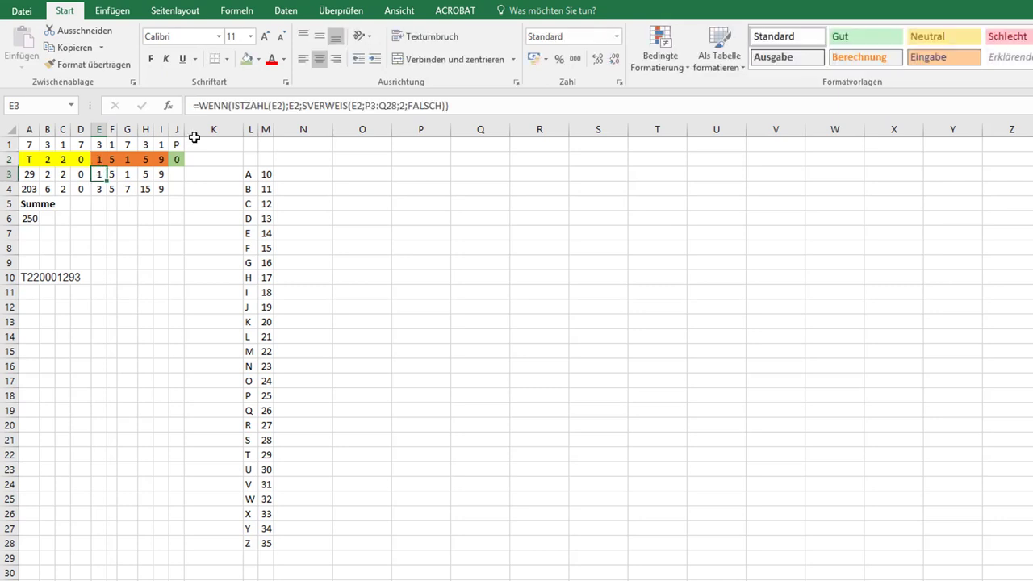
click(178, 161)
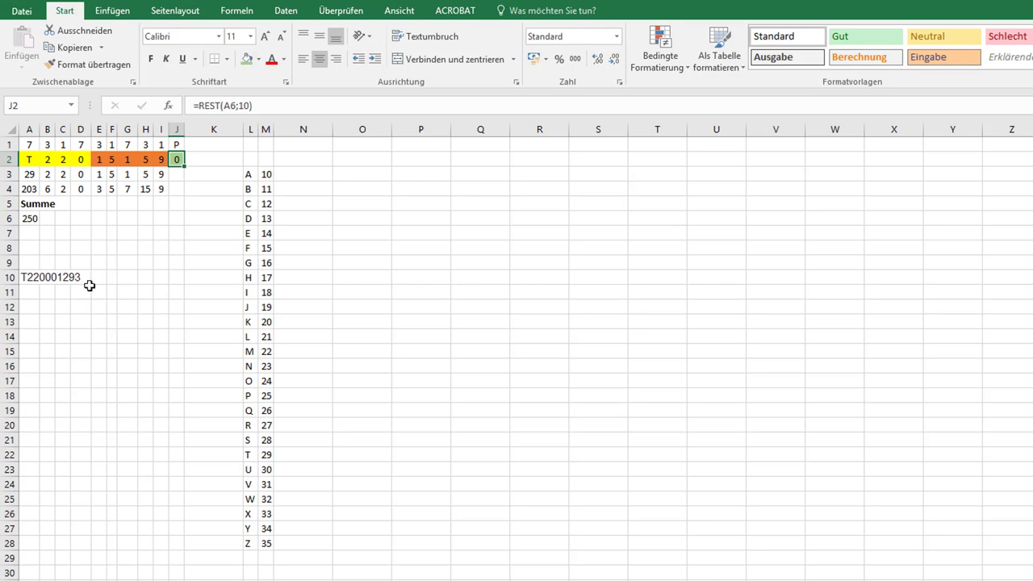
- Examine the serial number digits in E2:I2 together with the check digit in J2
click(178, 187)
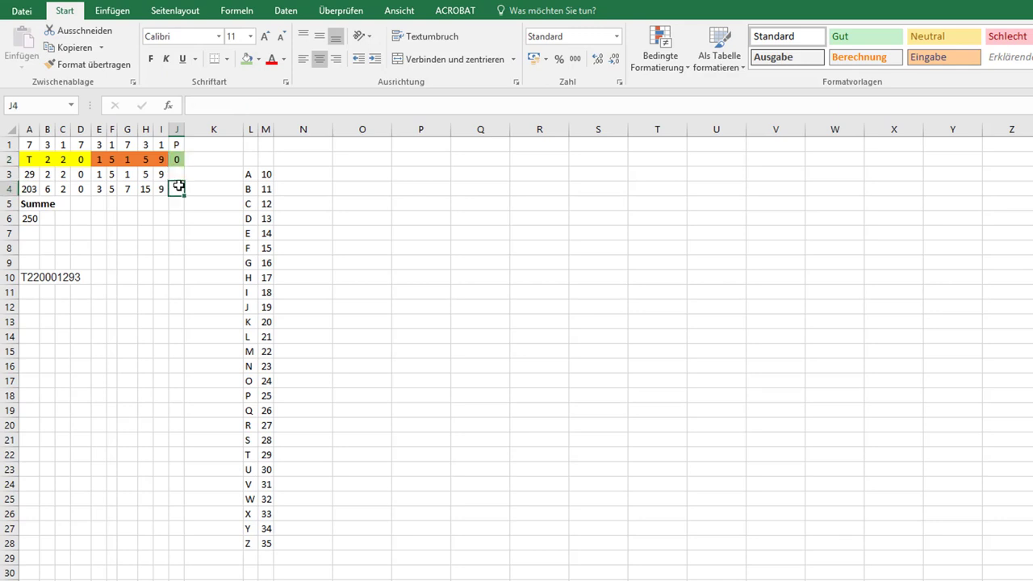
click(177, 159)
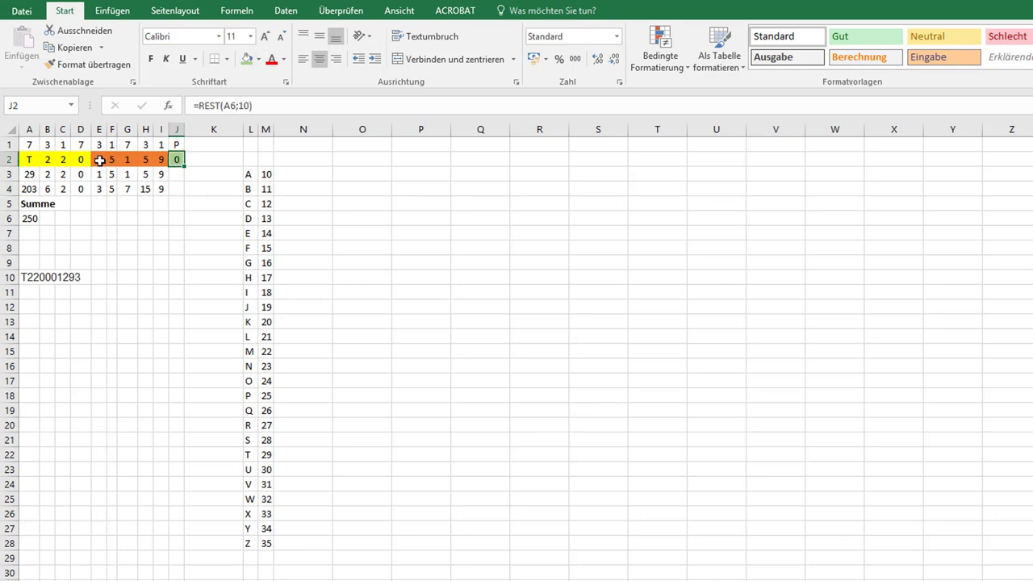
drag(99, 160, 160, 158)
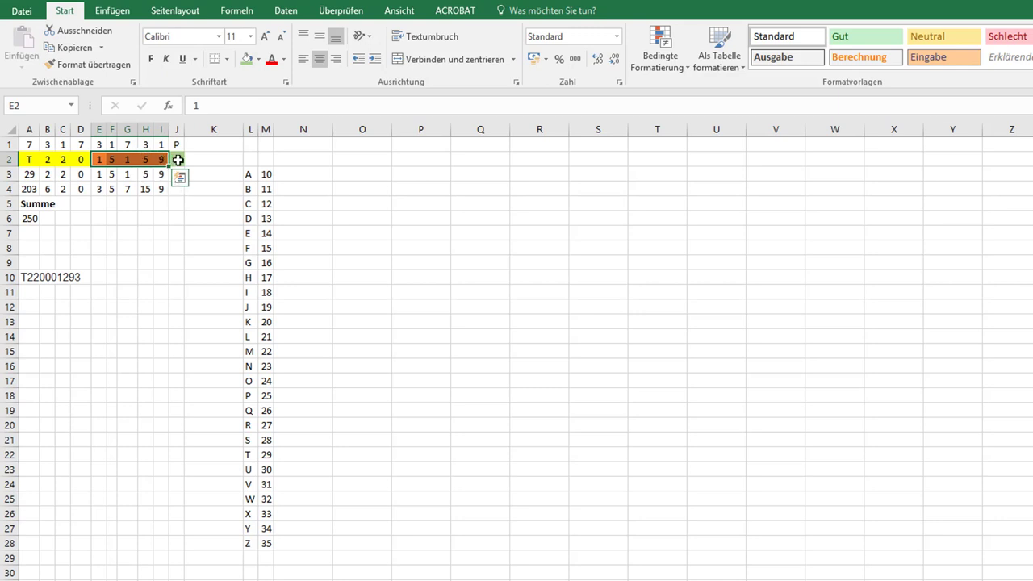
click(177, 160)
click(139, 250)
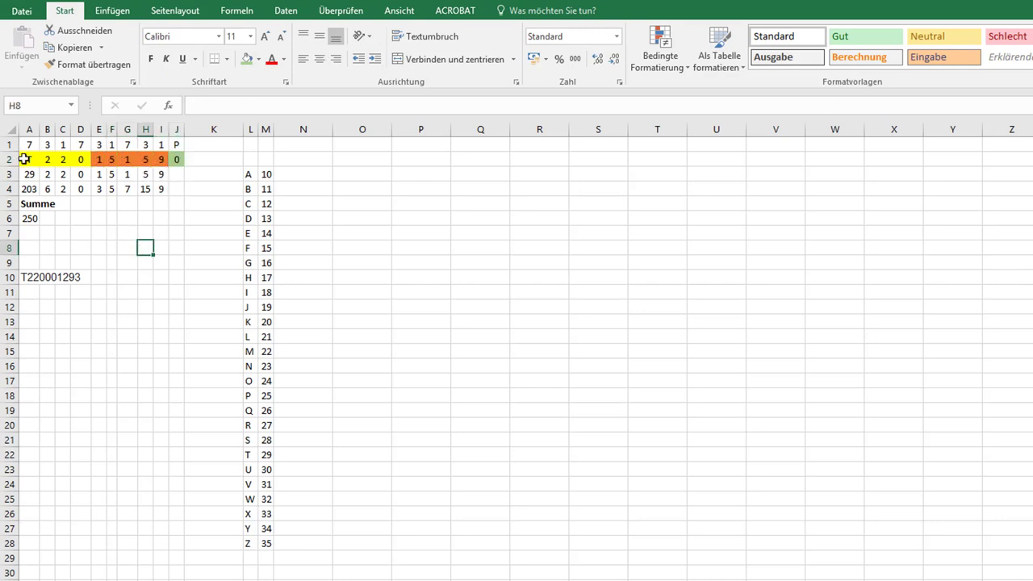
- Examine the authority code in the yellow cells A2:D2
drag(24, 160, 81, 159)
click(80, 189)
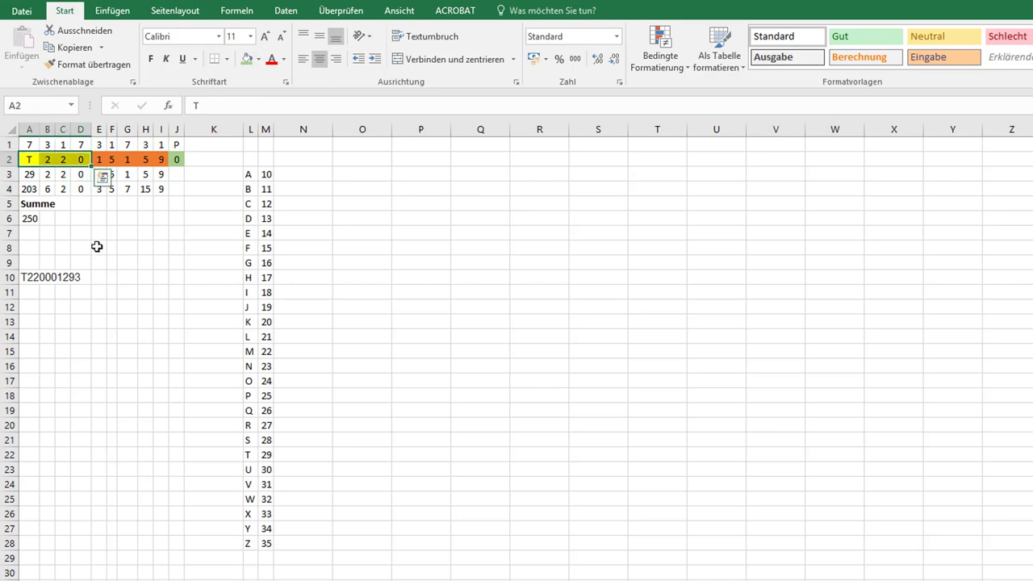
click(96, 247)
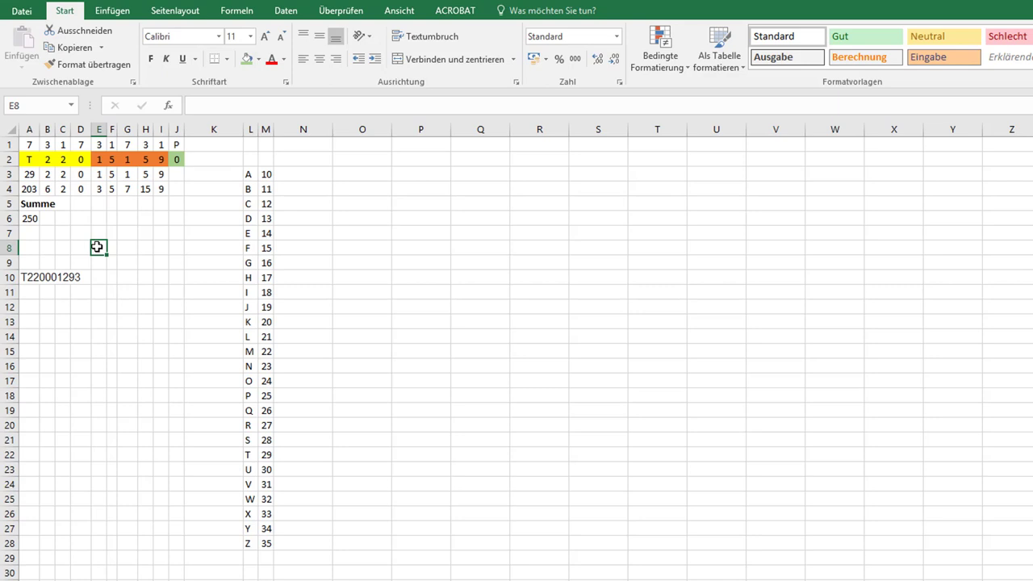
drag(28, 161, 78, 160)
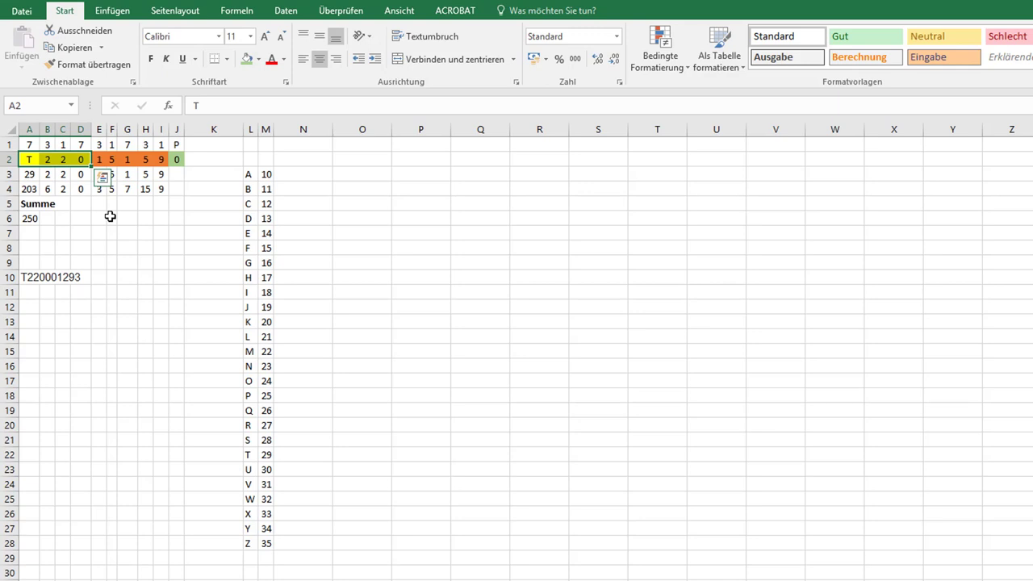
click(110, 216)
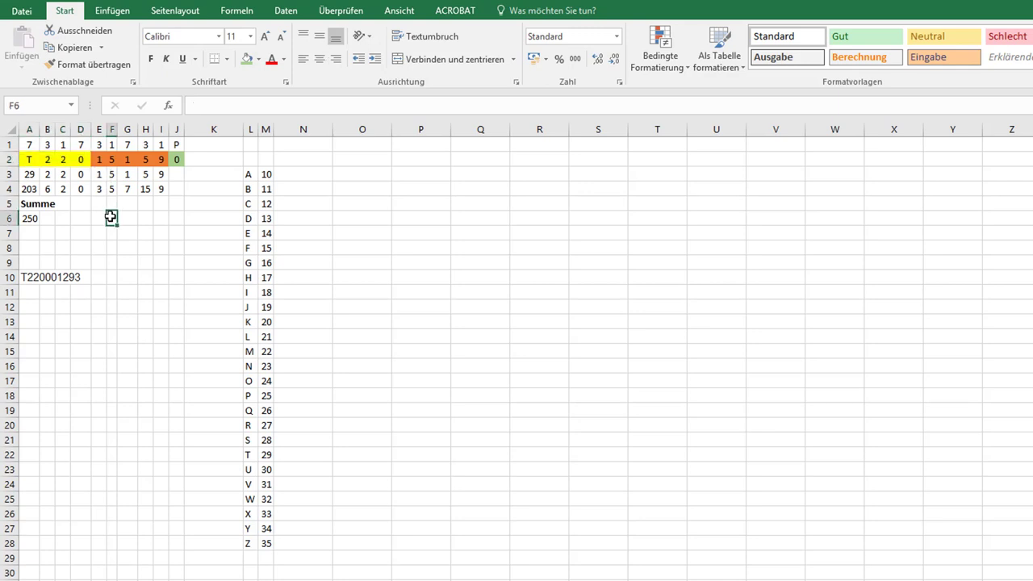